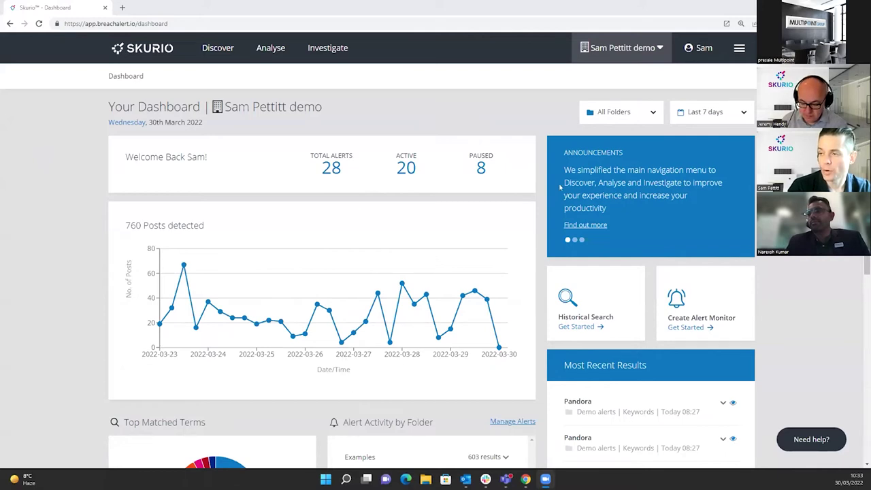
click(635, 116)
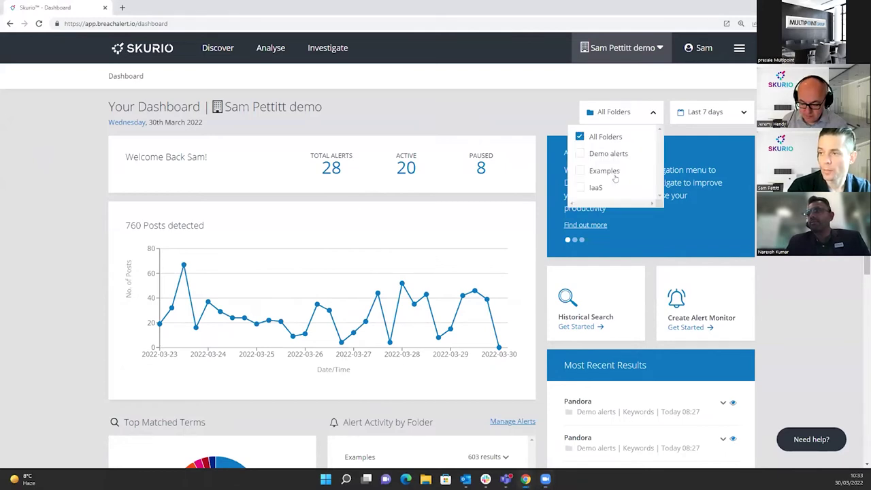
click(634, 115)
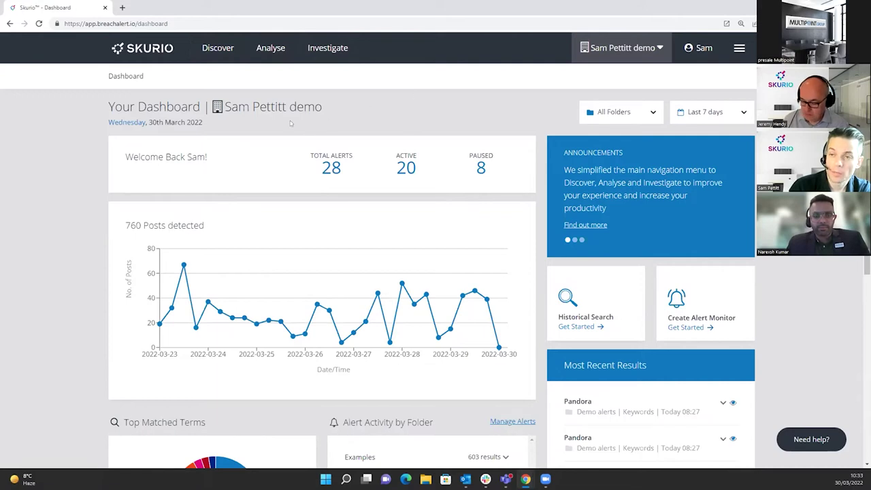
Start a Discover Historical Search with the Email Addresses search type selected.
click(216, 53)
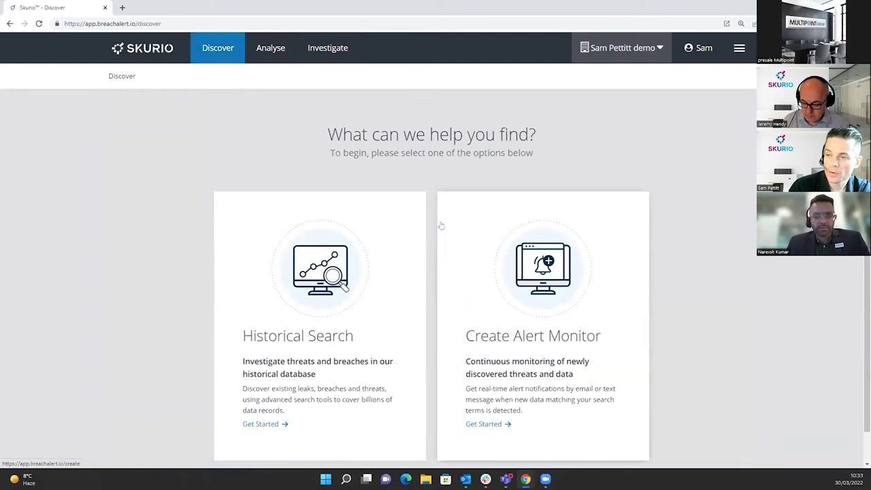
scroll(316, 417, down, 1)
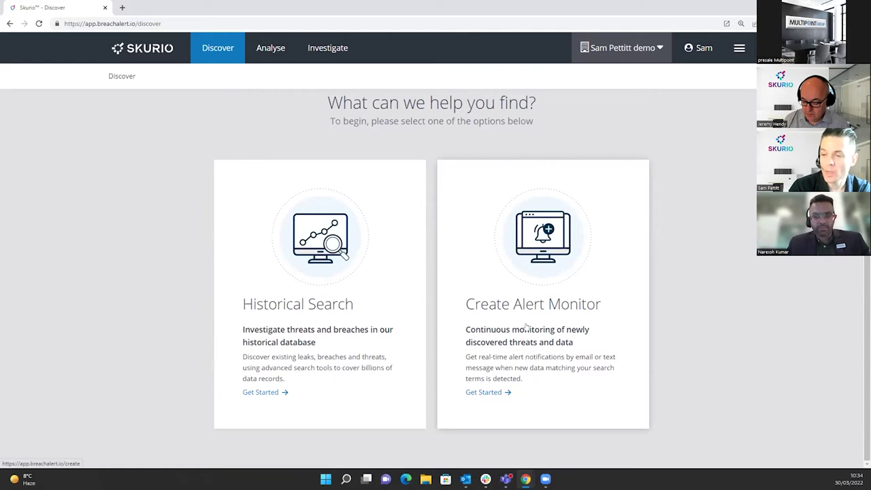
click(366, 339)
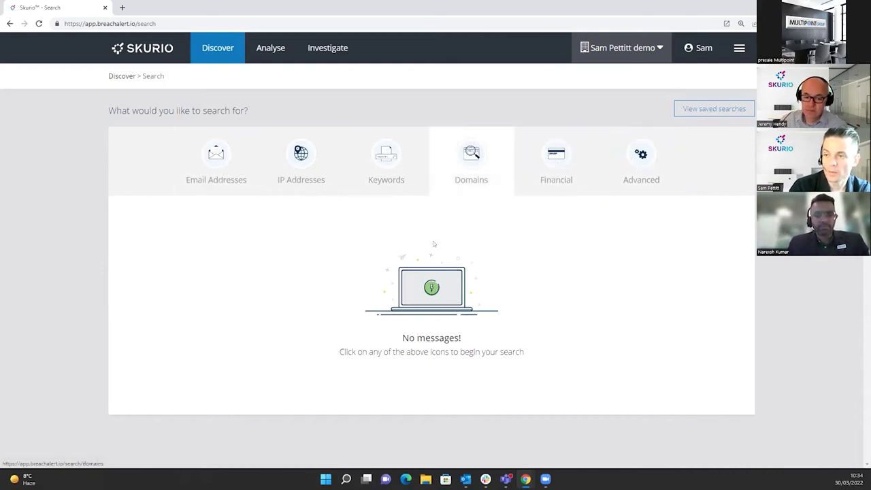
click(215, 193)
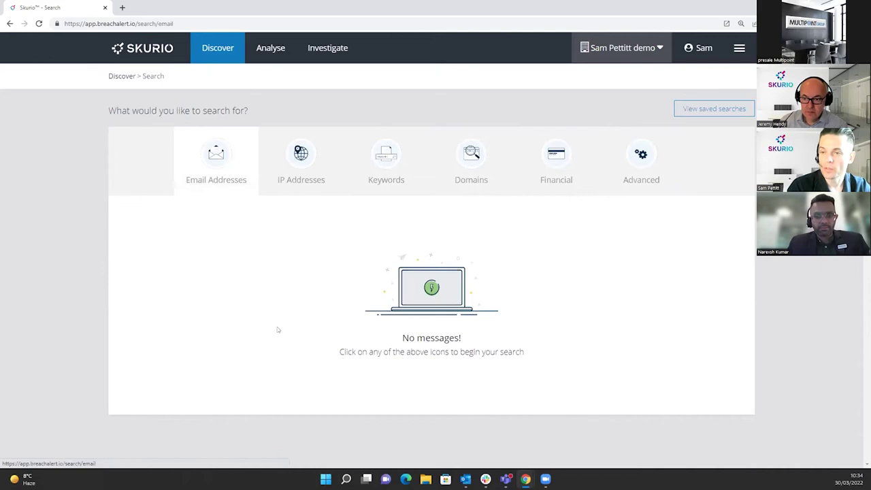
Trim a pasted email address down to the purplegorilla.co.uk domain and run the search.
click(297, 238)
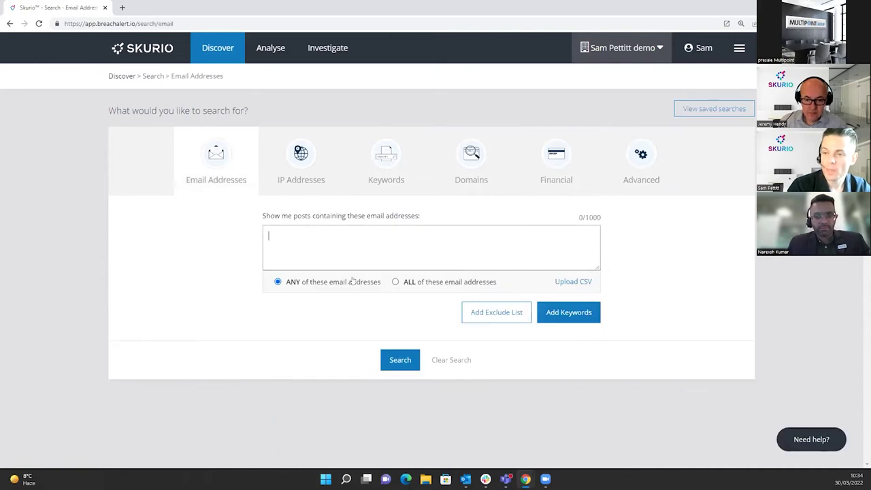
text(purplegorilla.co.uk)
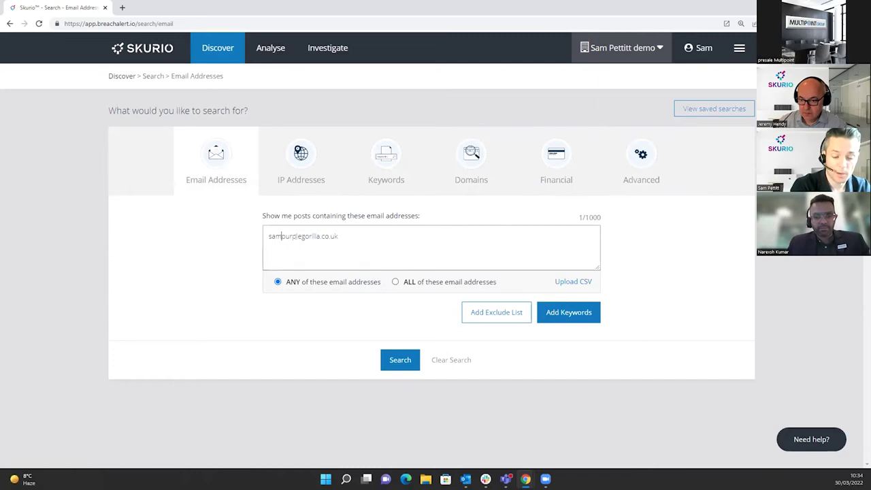
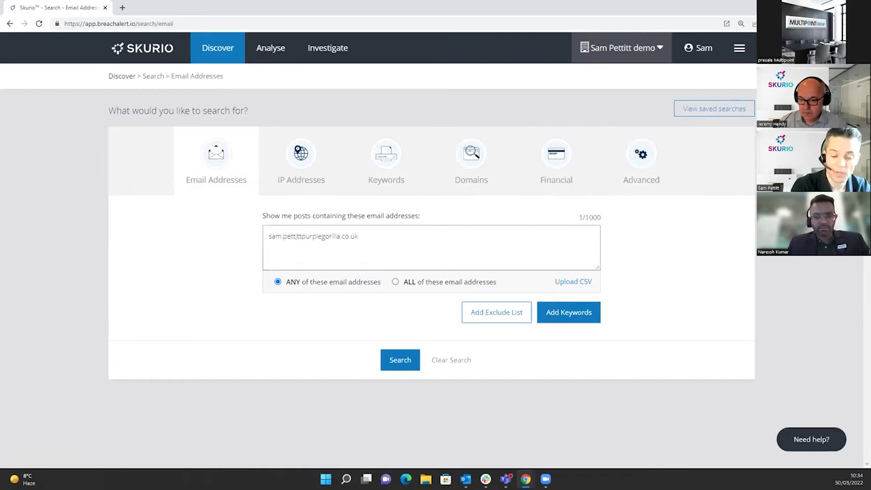
key(ctrl+plus)
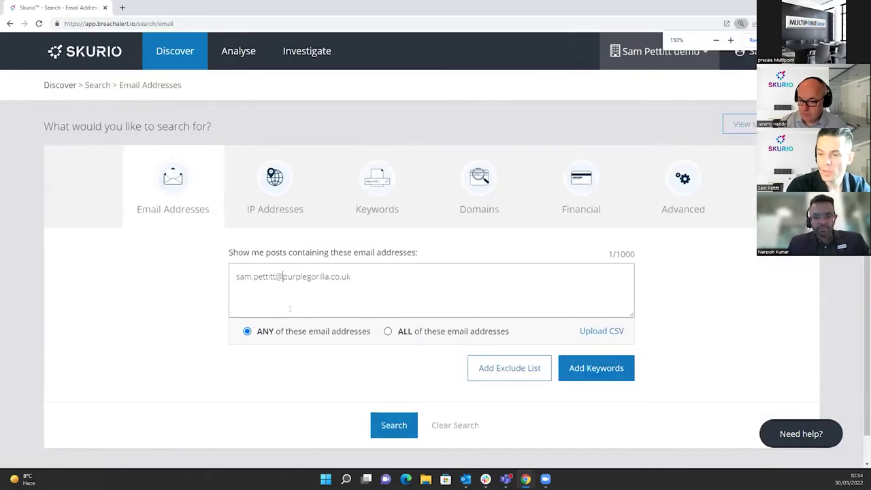
scroll(283, 379, down, 1)
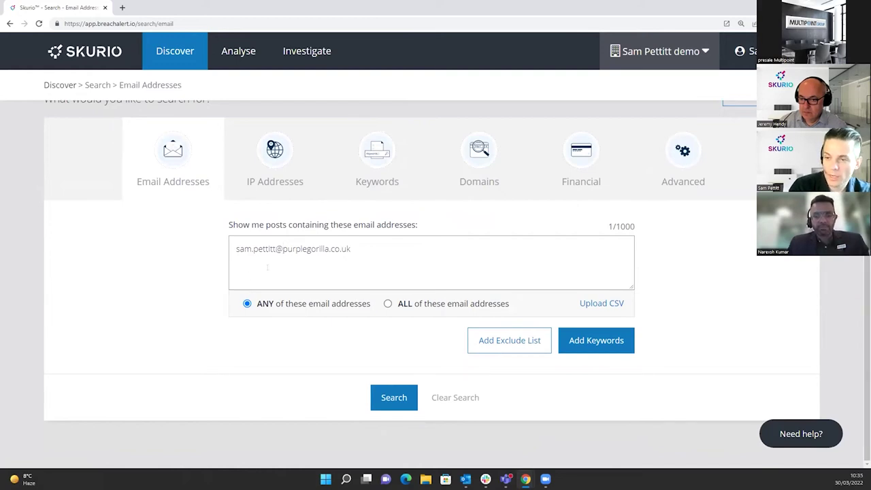
drag(282, 248, 142, 250)
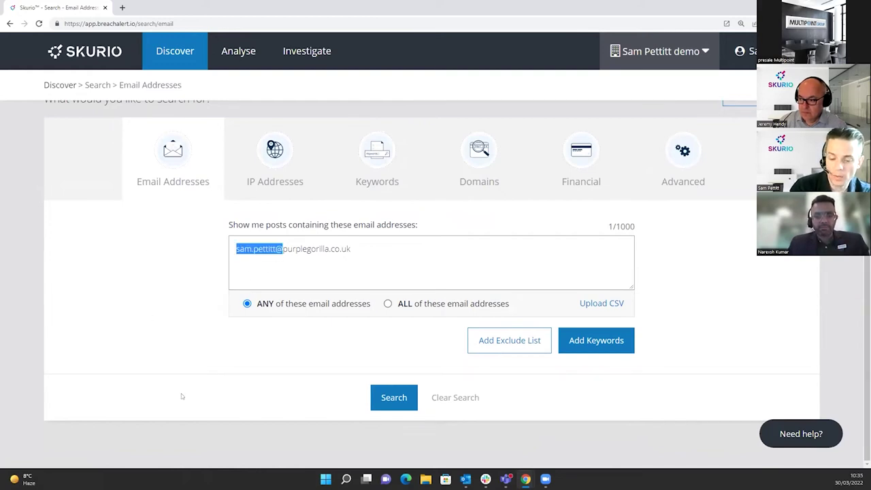
key(BackSpace)
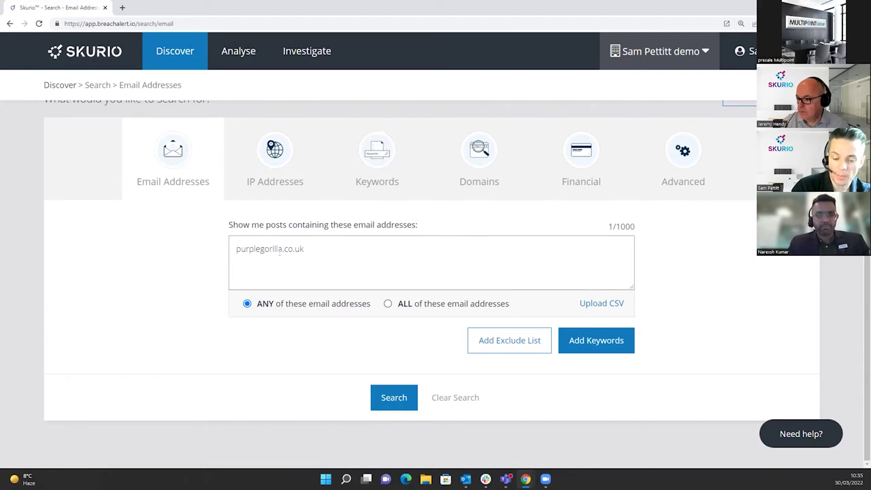
text(@)
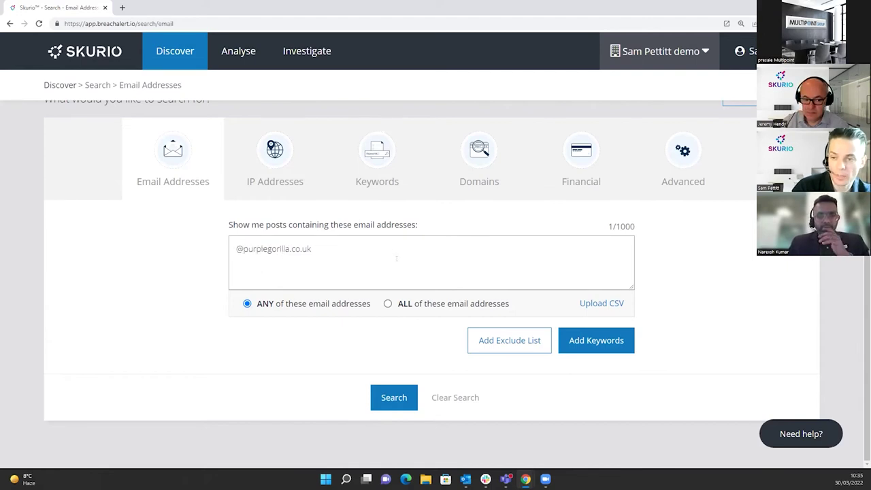
key(BackSpace)
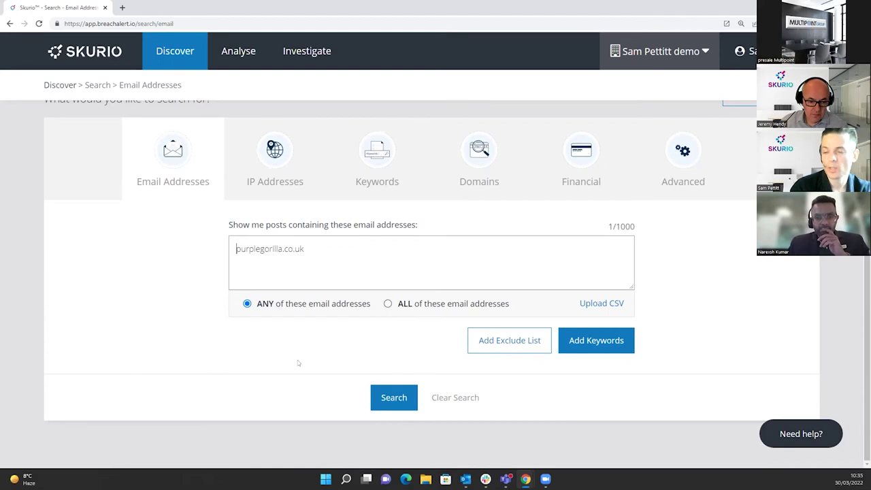
click(393, 397)
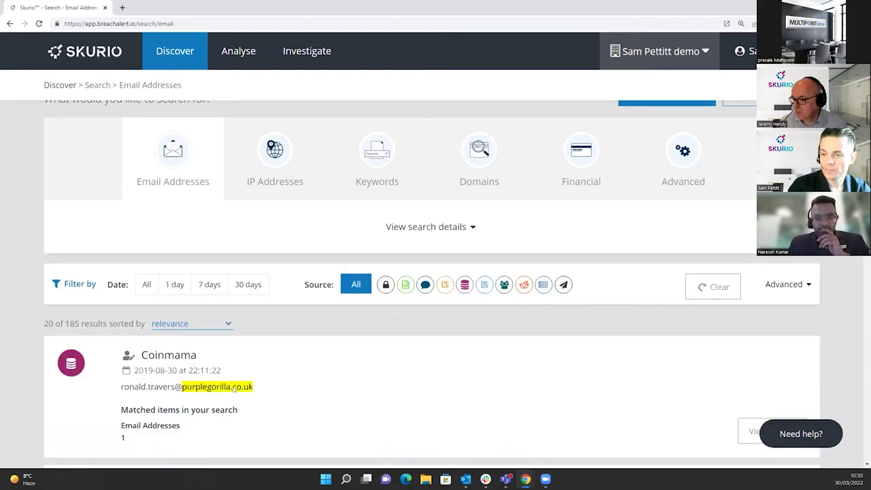
Zoom out and keep the 185 purplegorilla.co.uk matches sorted by relevance.
key(ctrl+minus)
key(ctrl+minus)
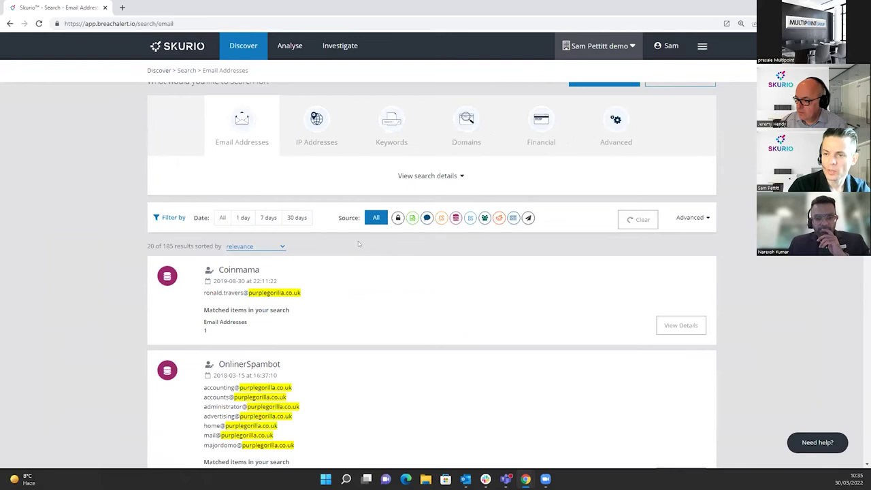
click(271, 246)
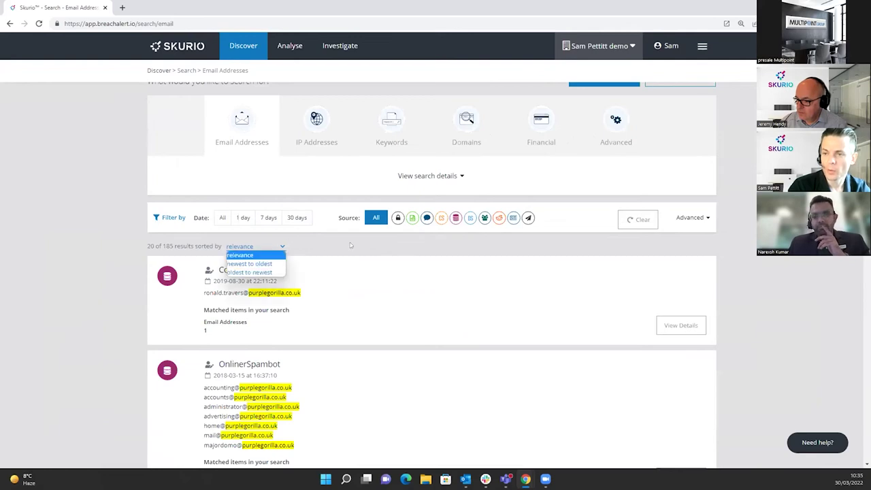
click(258, 232)
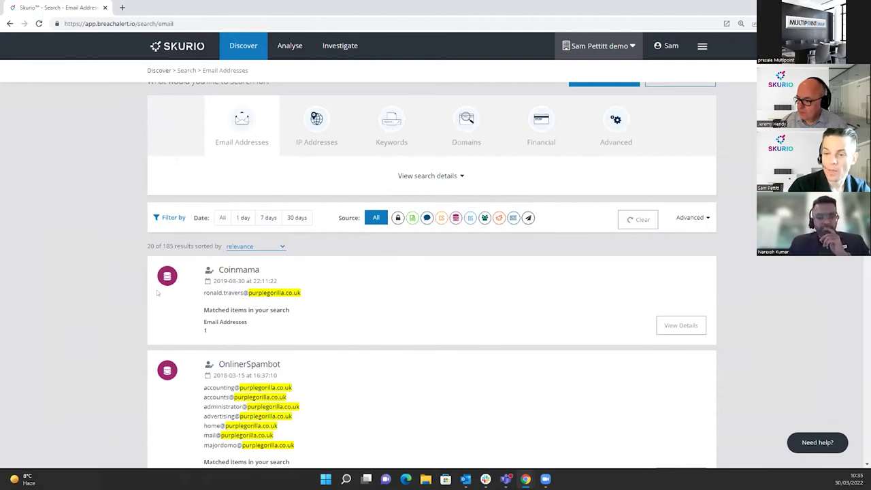
mouse_move(165, 279)
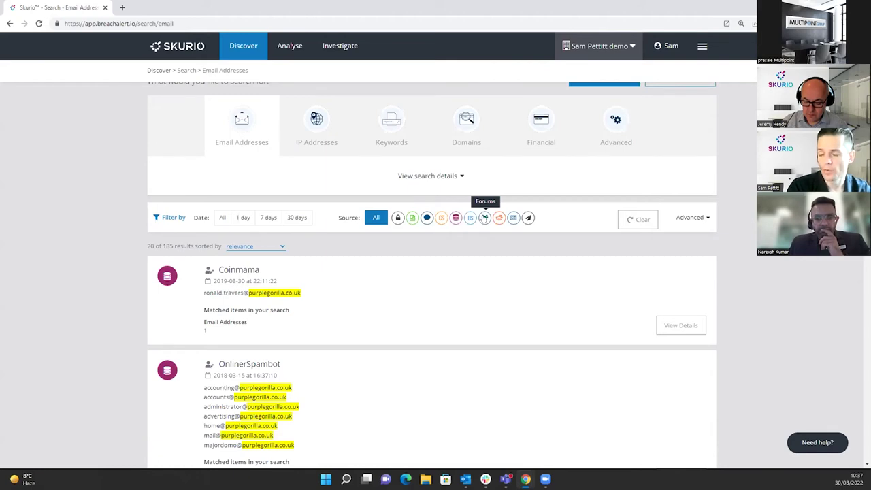
Try the Forums source filter, then open details of the OnlinerSpambot result.
click(484, 217)
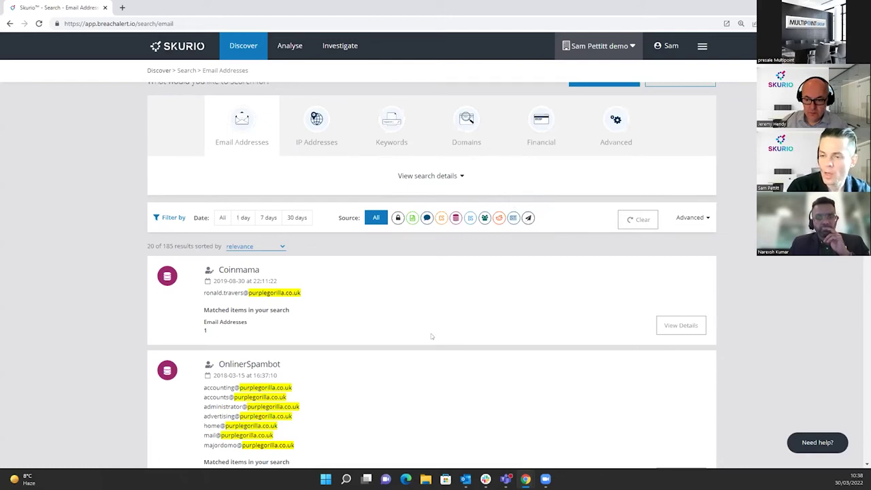
scroll(306, 348, down, 1)
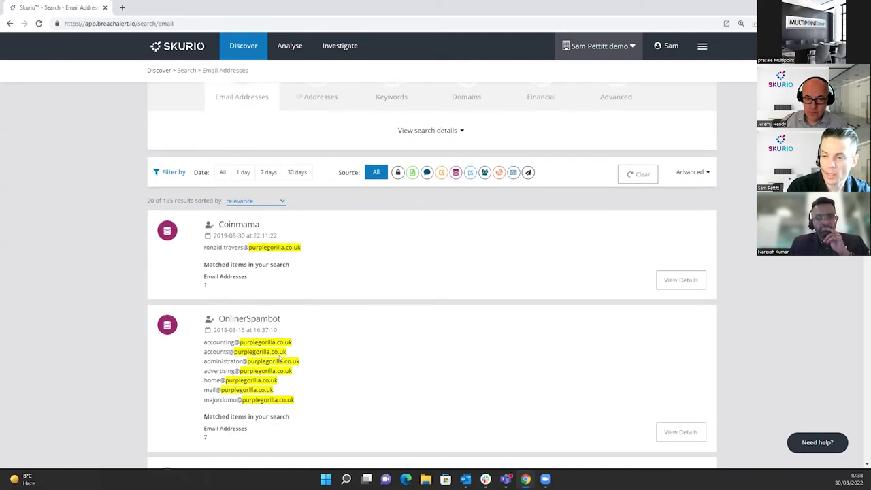
scroll(279, 359, down, 2)
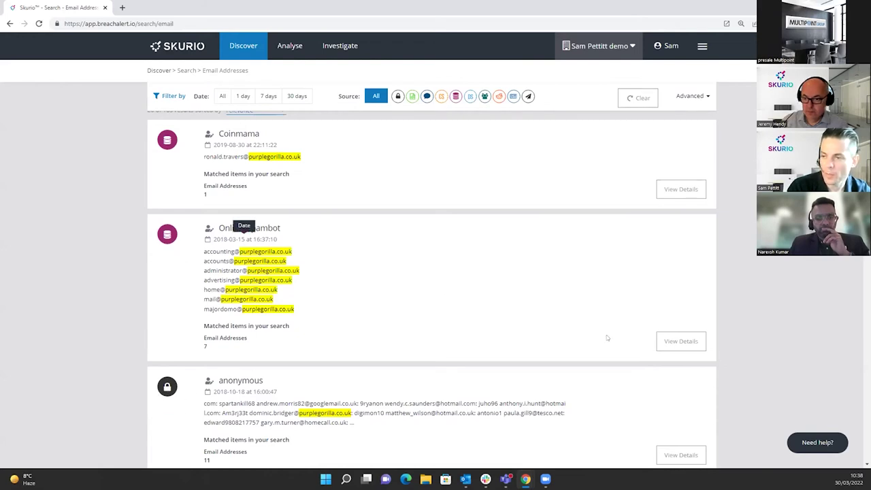
click(681, 341)
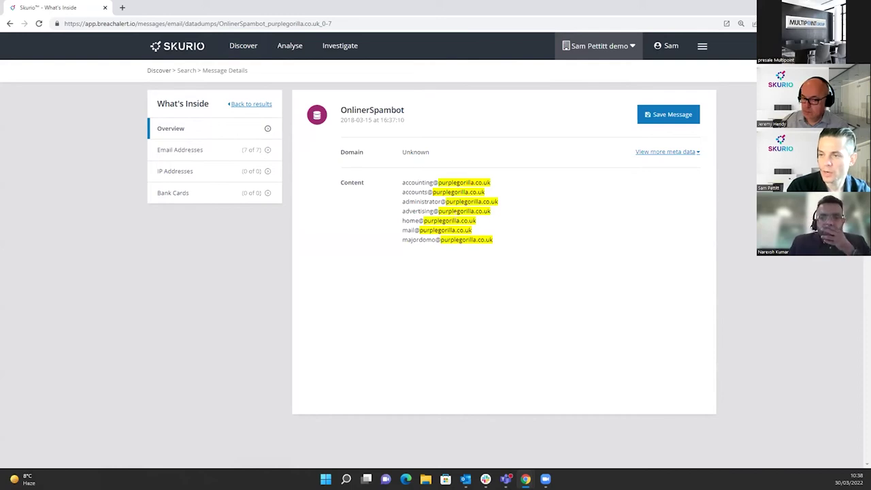
click(180, 153)
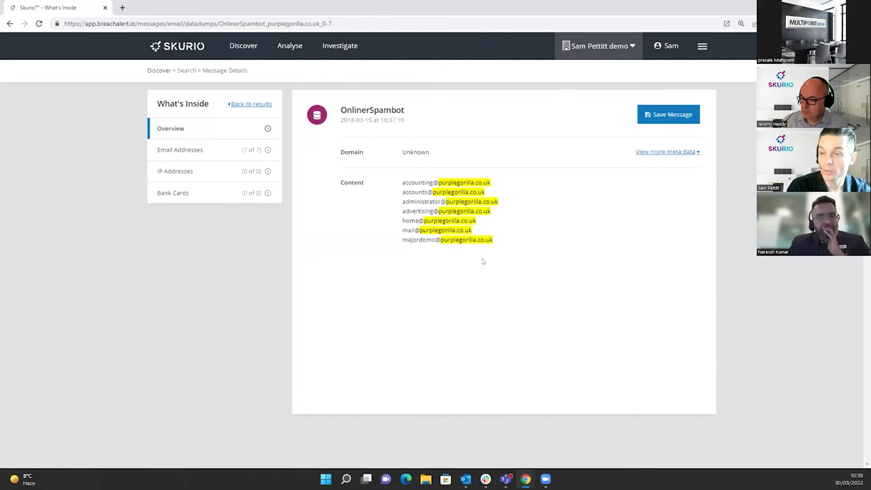
click(186, 152)
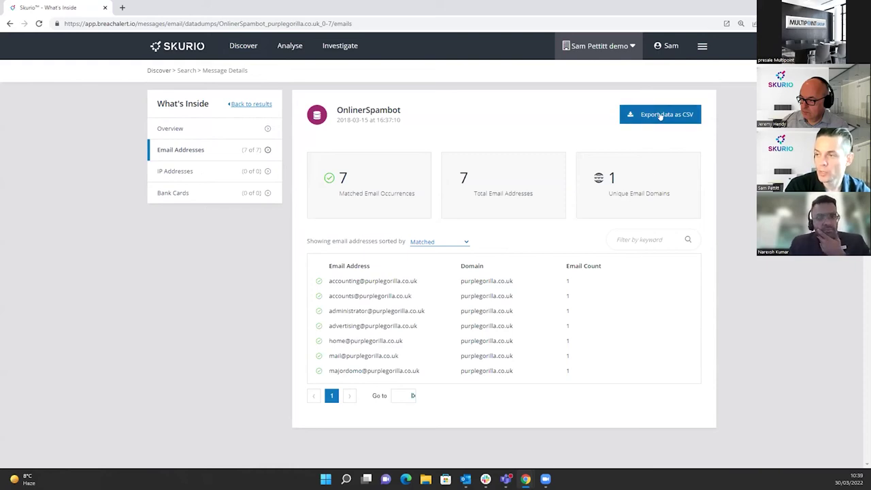
click(213, 131)
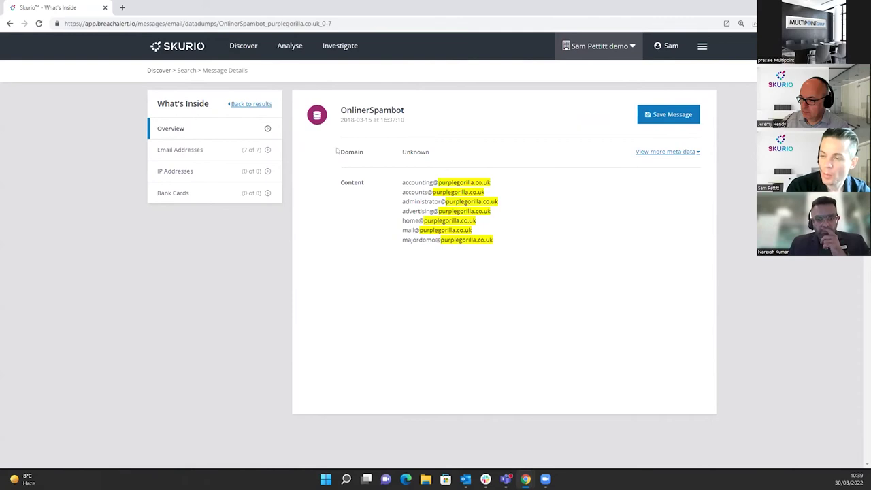
Read the OnlinerSpambot breach description, then start saving the message.
click(658, 152)
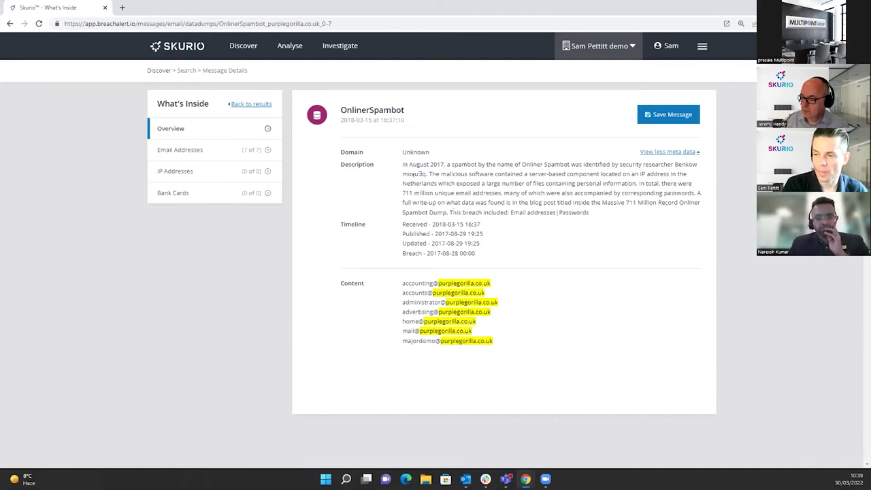
drag(452, 212, 578, 213)
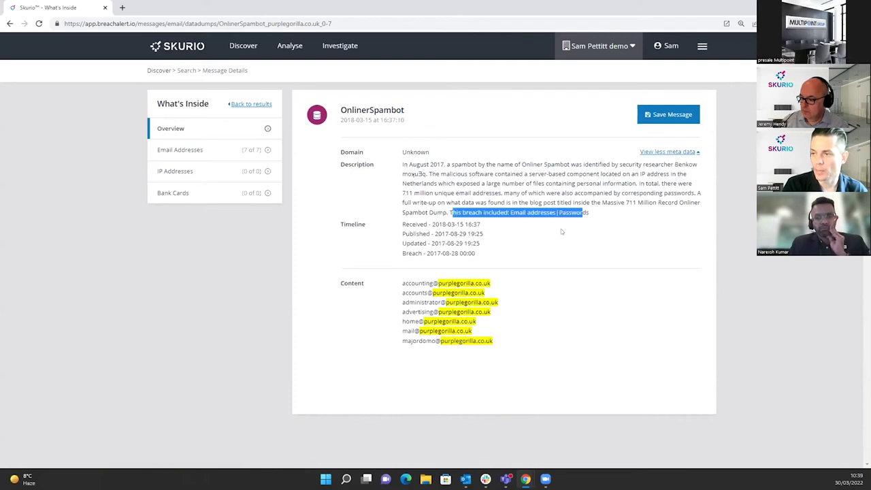
click(555, 221)
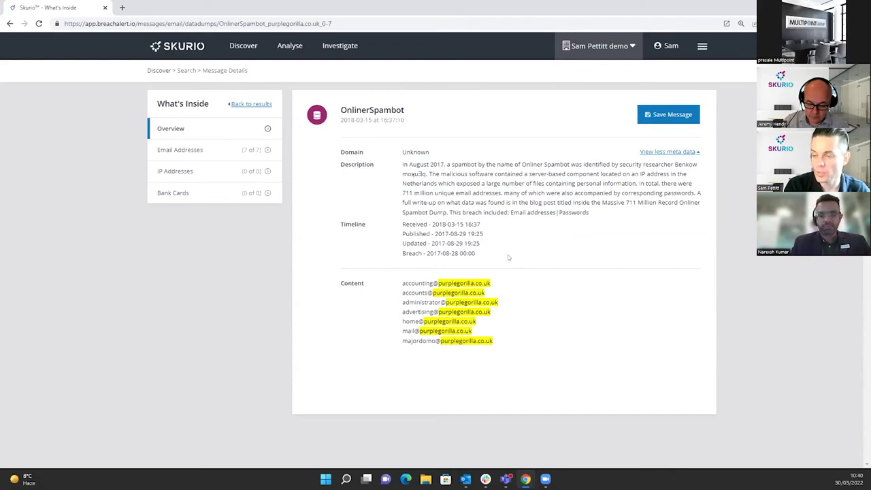
click(653, 115)
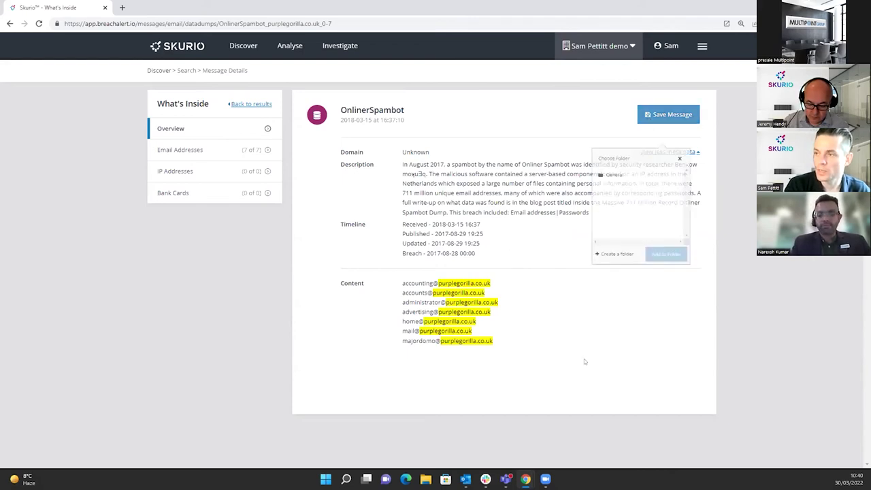
Add the OnlinerSpambot message to the General folder and dismiss the confirmation.
click(609, 169)
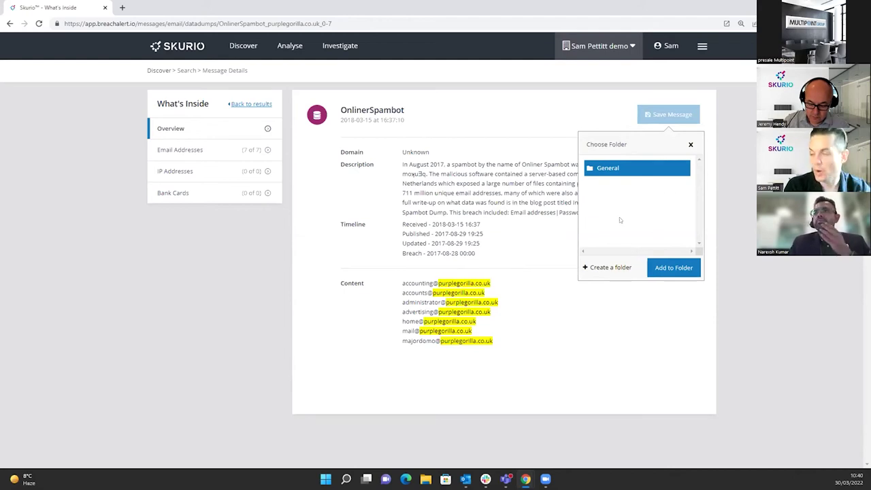
click(674, 269)
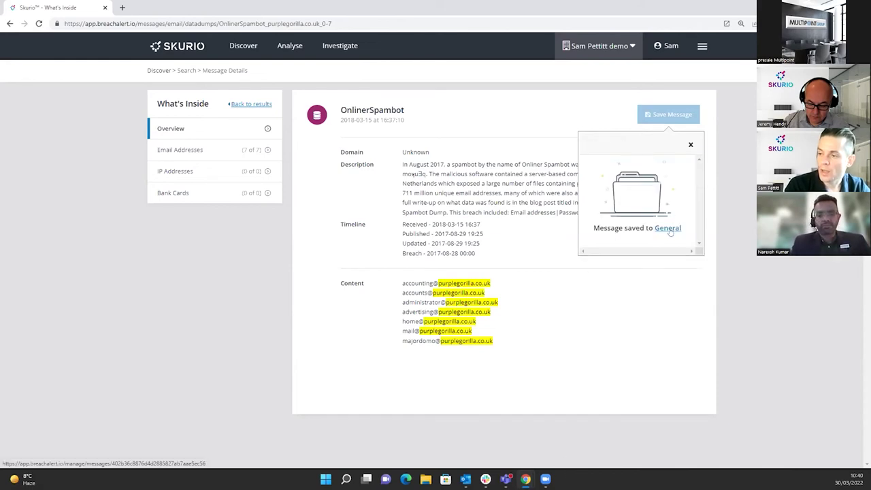
click(690, 144)
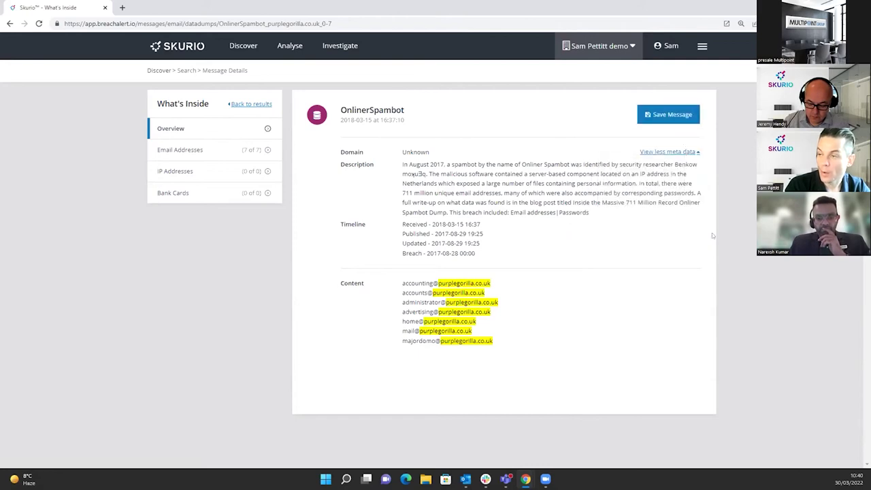
Open the OnlinerSpambot card's details from the Investigate General folder.
click(341, 46)
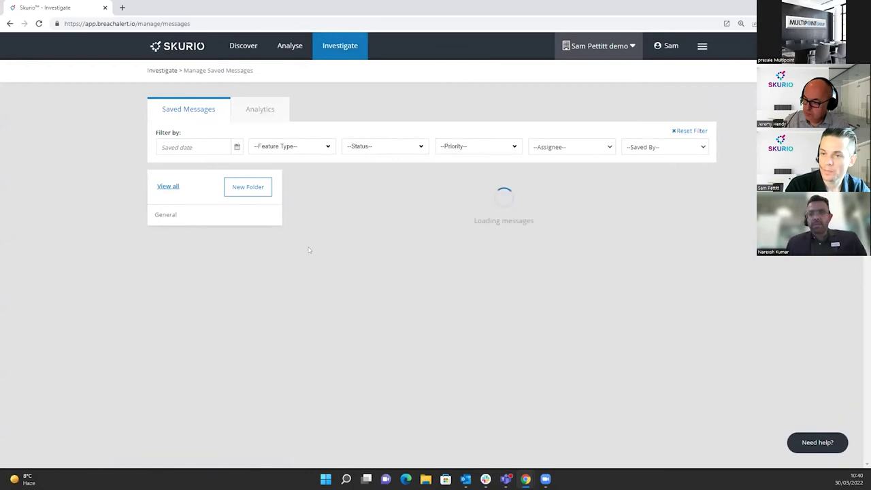
scroll(177, 188, down, 1)
click(176, 186)
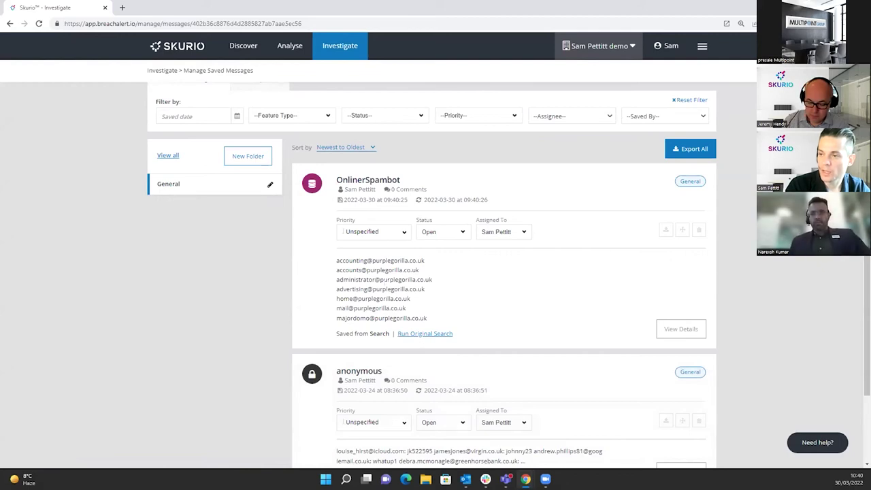
click(689, 332)
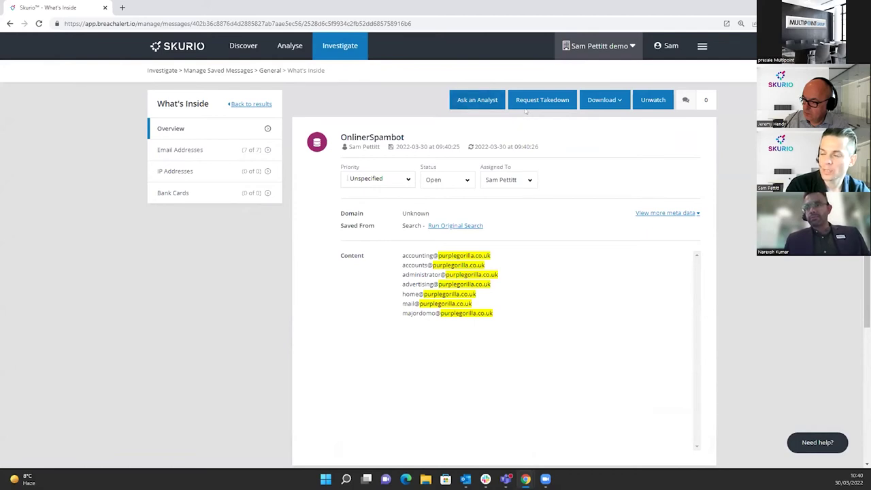
Review the Download format choices, then open the Request Takedown panel.
click(609, 102)
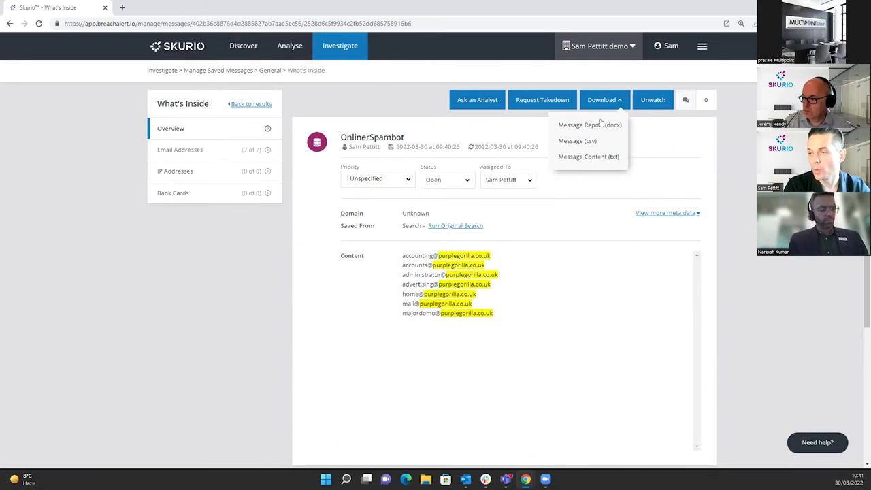
click(616, 104)
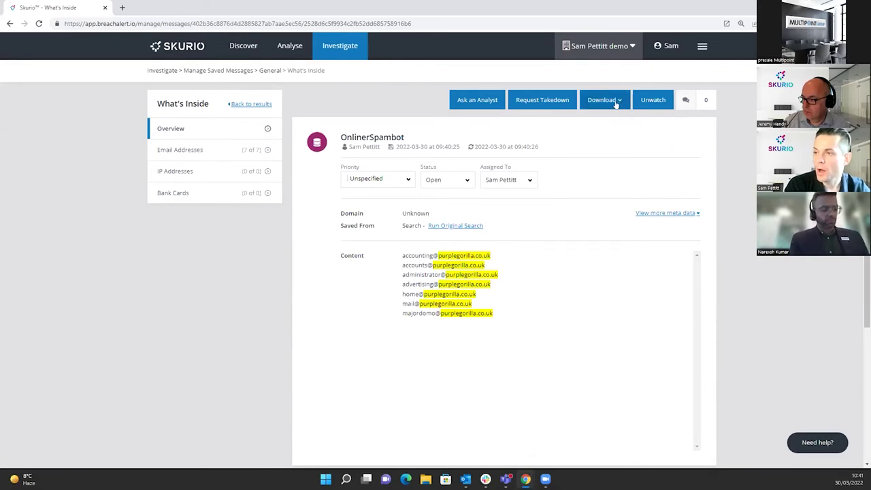
click(543, 99)
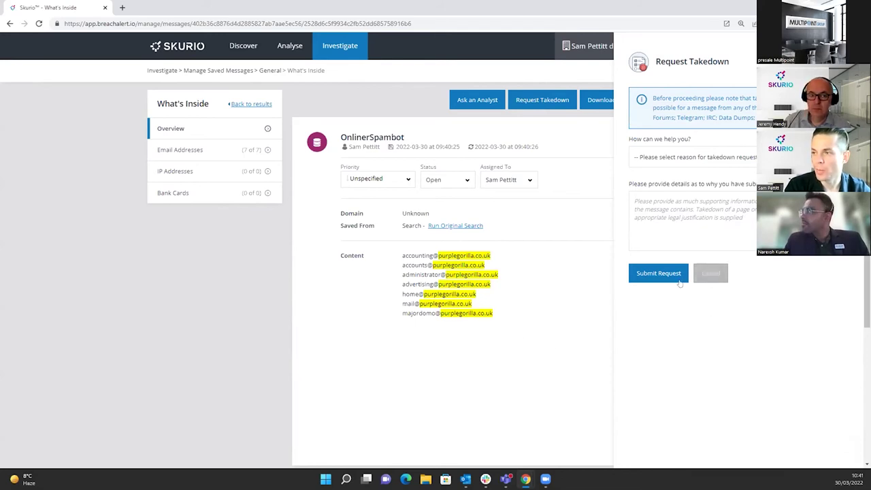
Review the takedown reason options and cancel the takedown request.
click(729, 157)
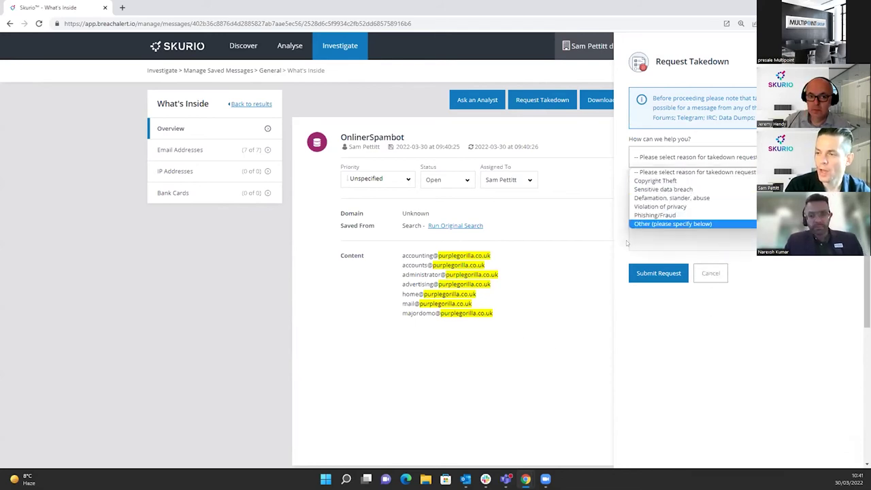
click(647, 224)
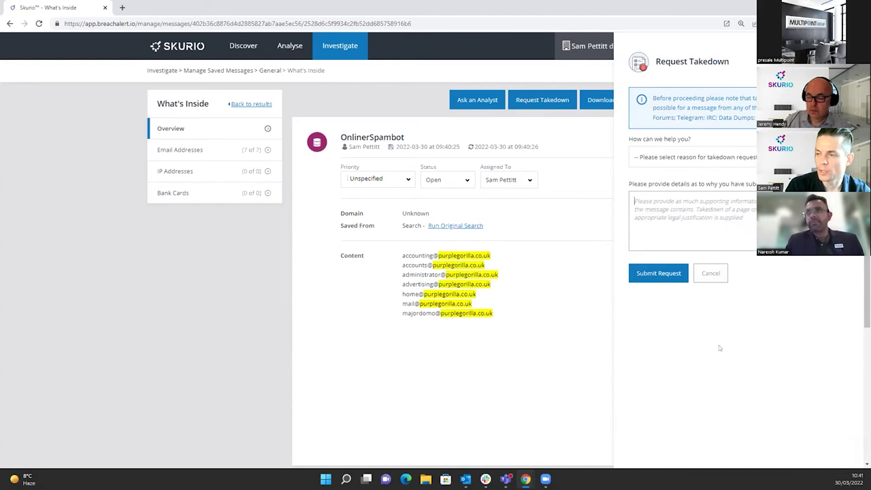
click(711, 280)
Start an Ask an Analyst question of type Other, then cancel it unsent.
click(477, 100)
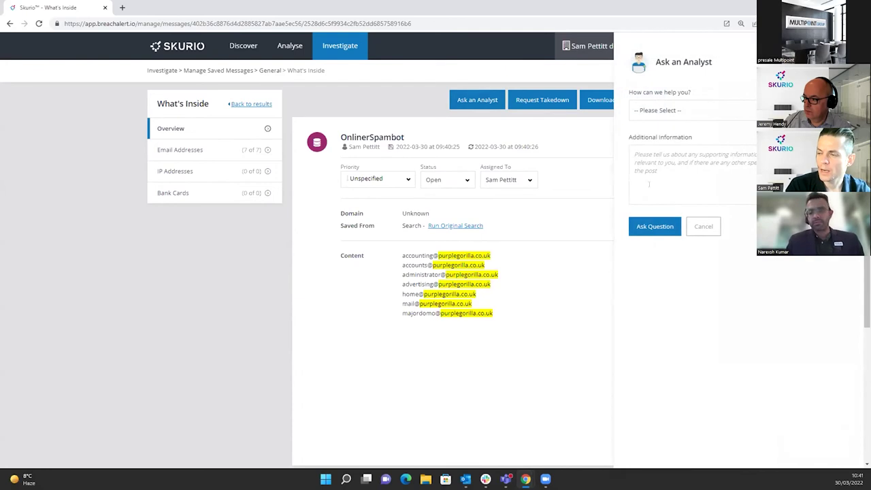
click(676, 112)
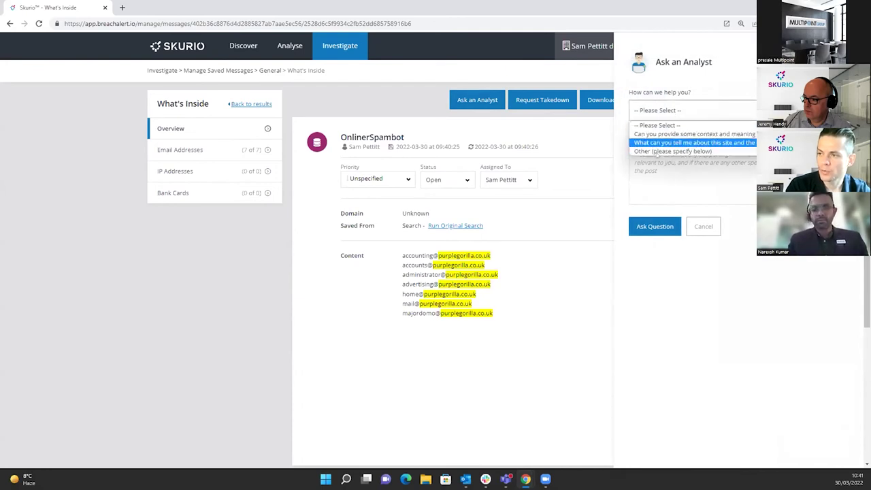
click(654, 151)
click(679, 159)
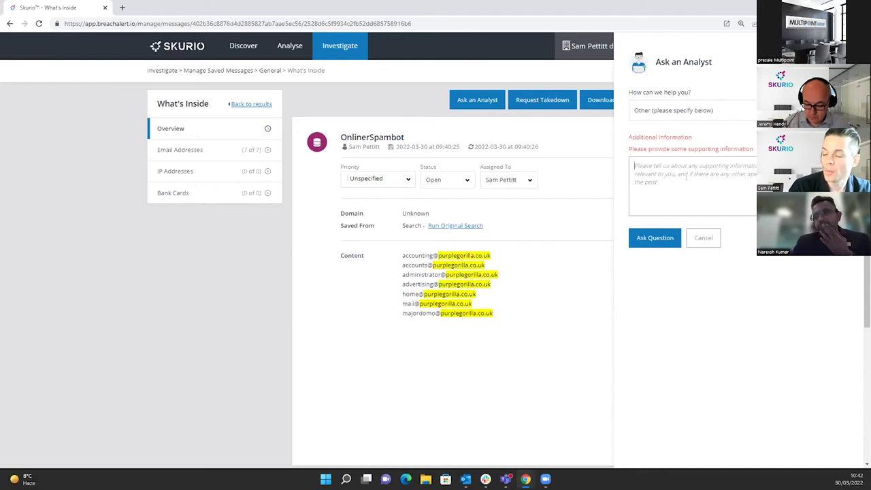
click(704, 239)
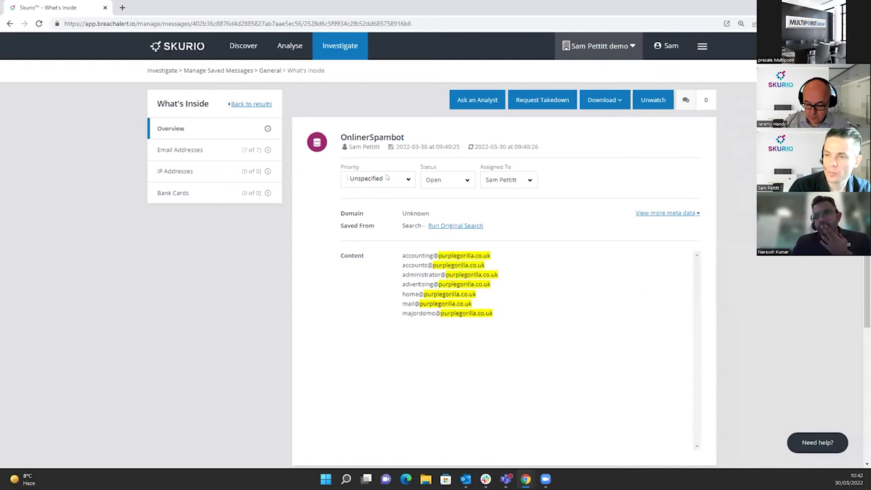
Set priority High, status In Progress, and assign the message to the other team member.
click(386, 179)
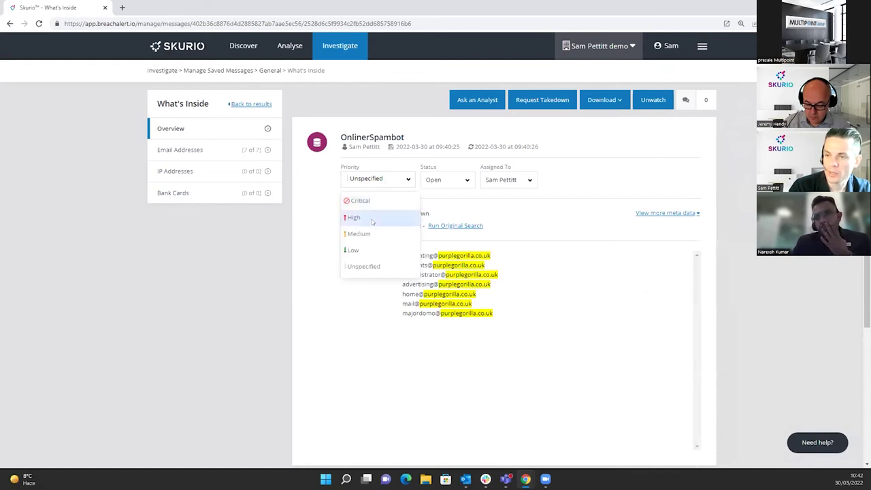
click(373, 219)
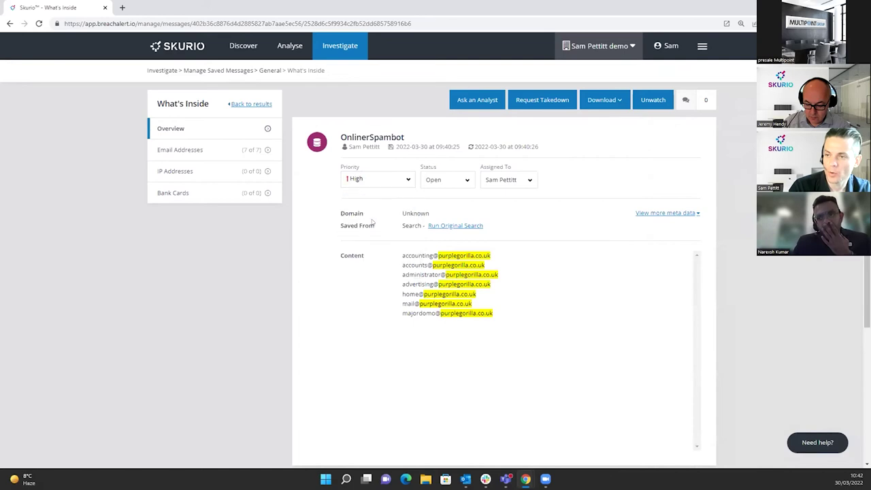
click(446, 183)
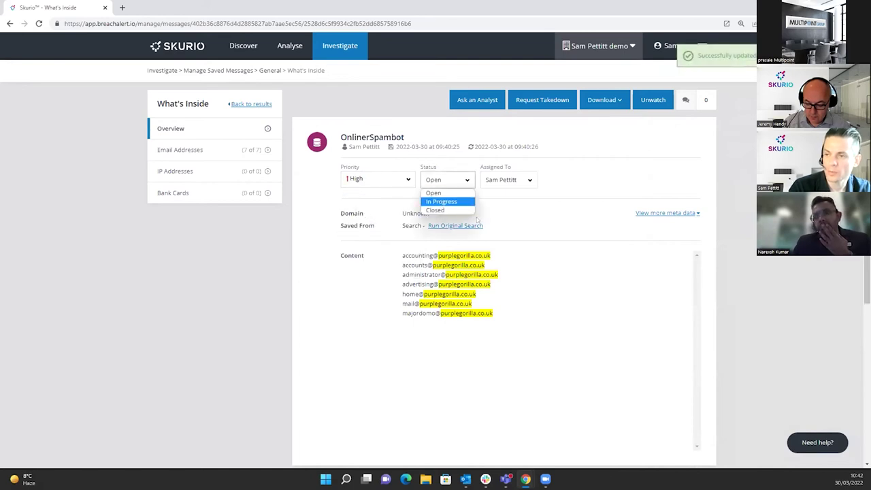
click(441, 203)
click(504, 181)
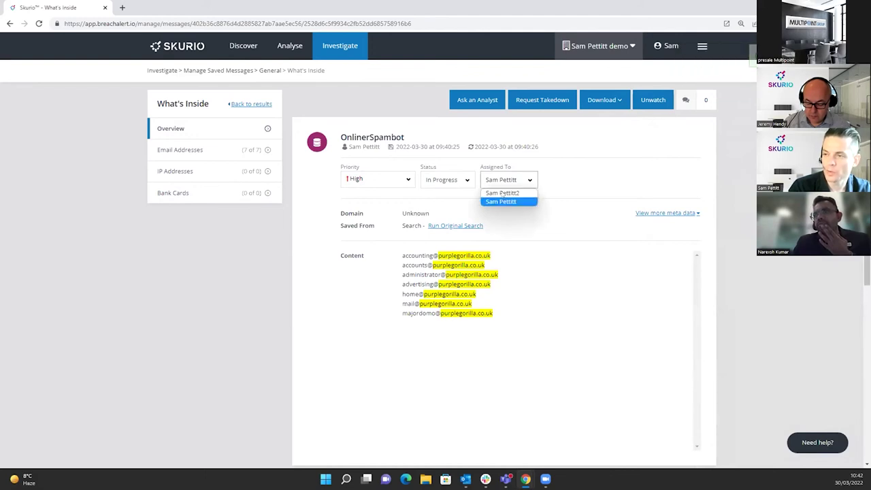
click(504, 193)
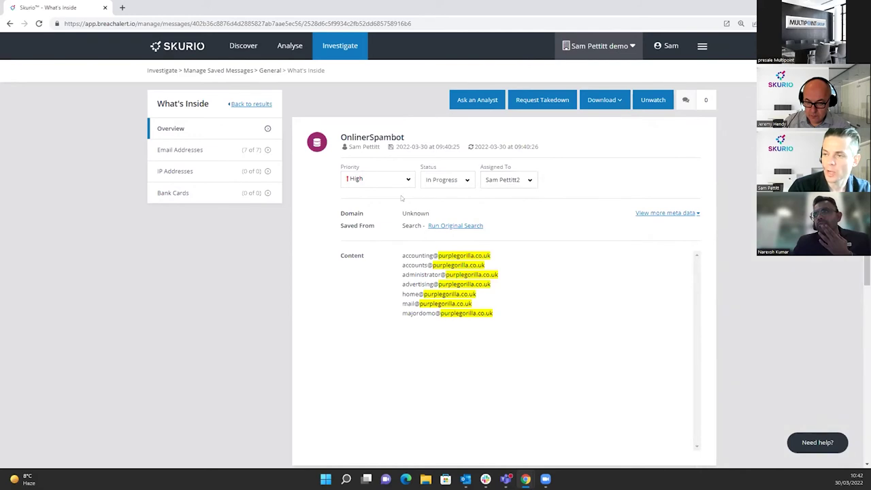
Review the message's activity log and comment box below.
scroll(535, 293, down, 2)
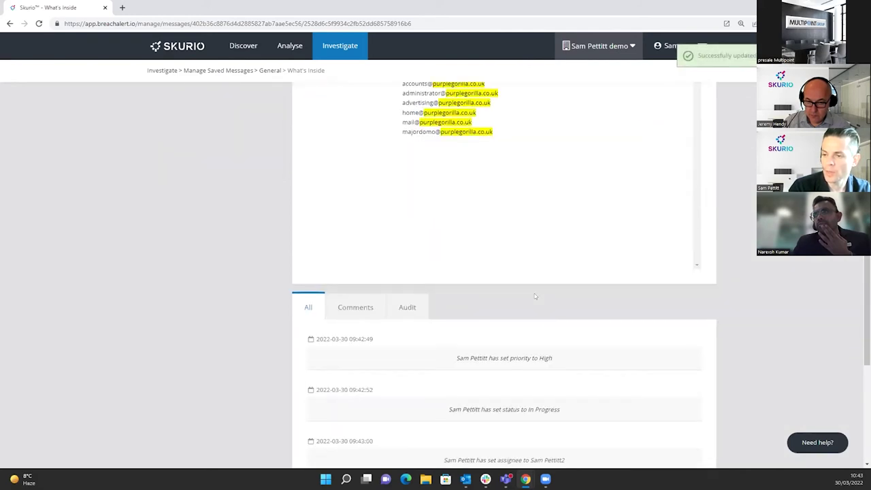
scroll(435, 373, down, 2)
click(354, 388)
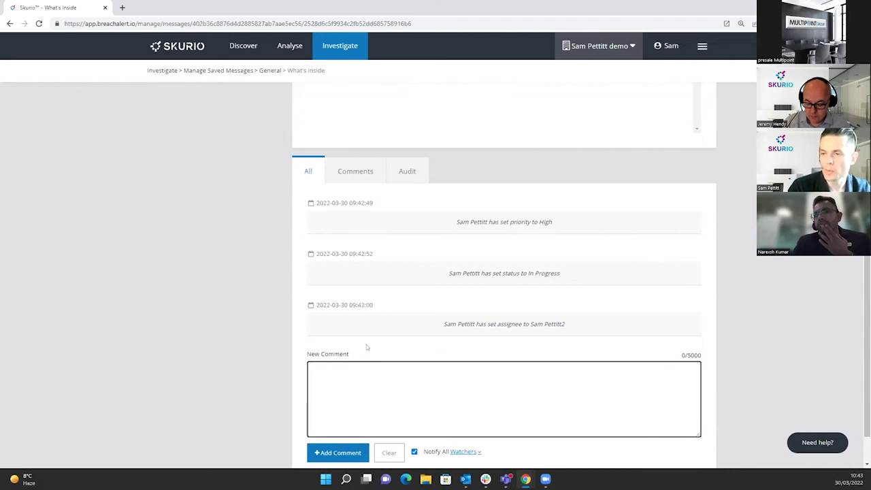
scroll(366, 344, up, 2)
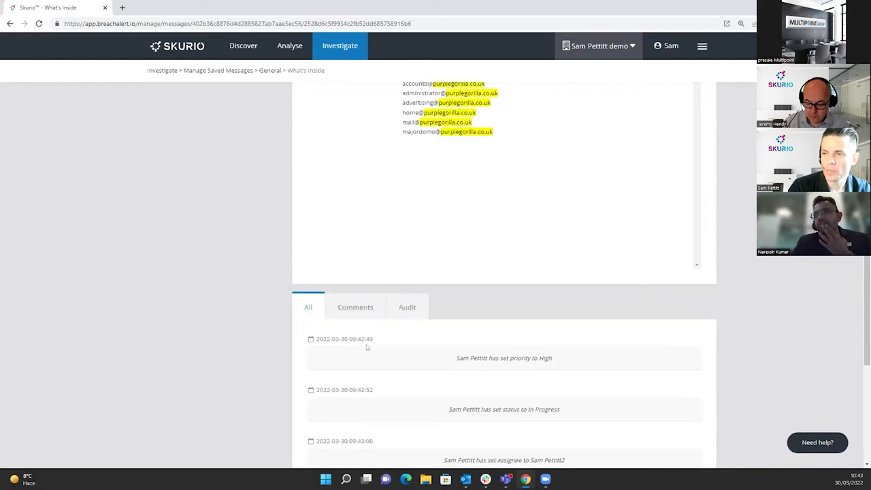
scroll(366, 345, down, 2)
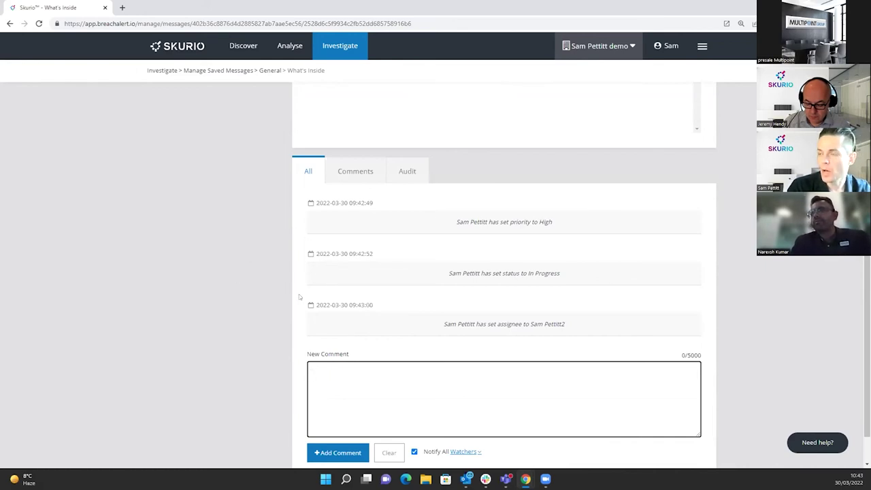
scroll(299, 294, up, 10)
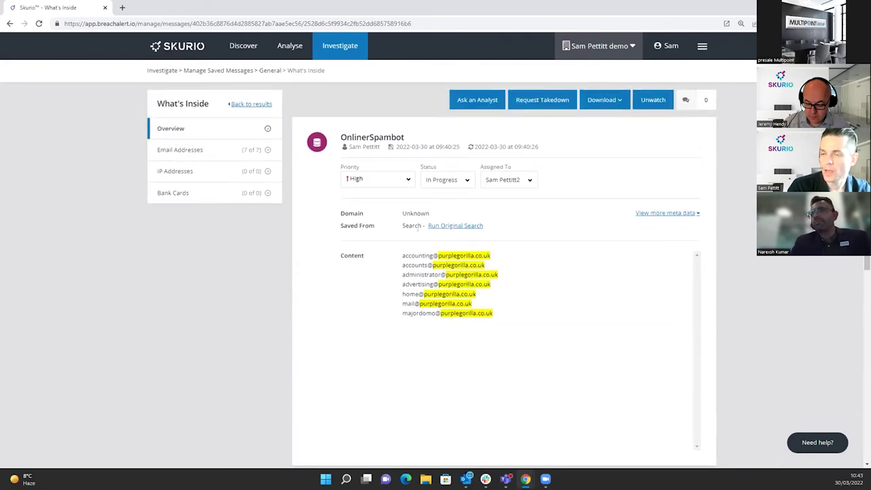
In Discover, start a new alert monitor and pick the Email Addresses template.
click(245, 46)
click(498, 332)
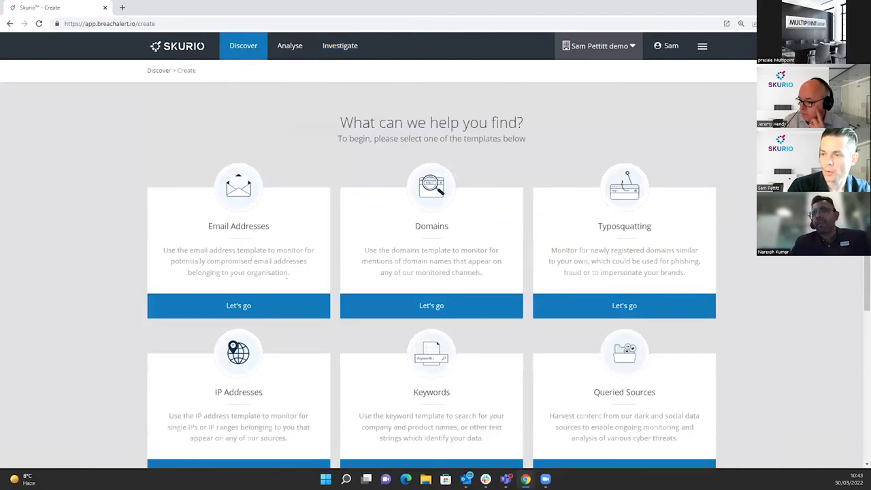
scroll(334, 279, down, 1)
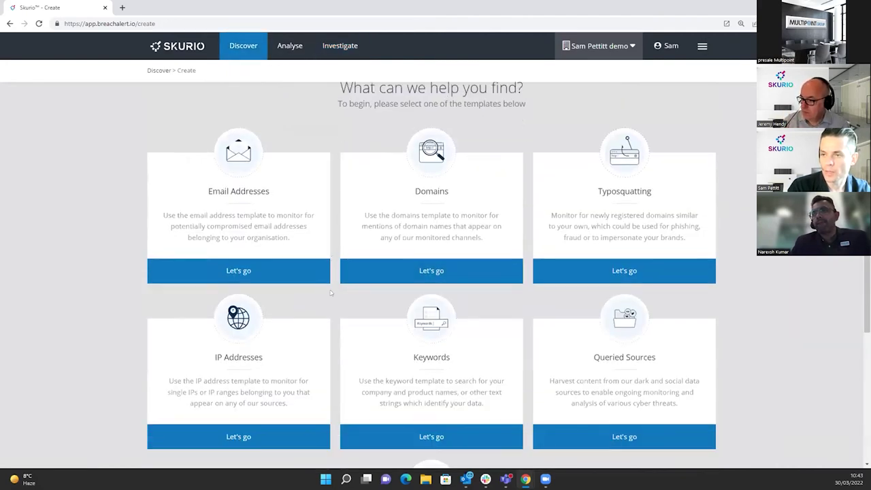
key(ctrl+minus)
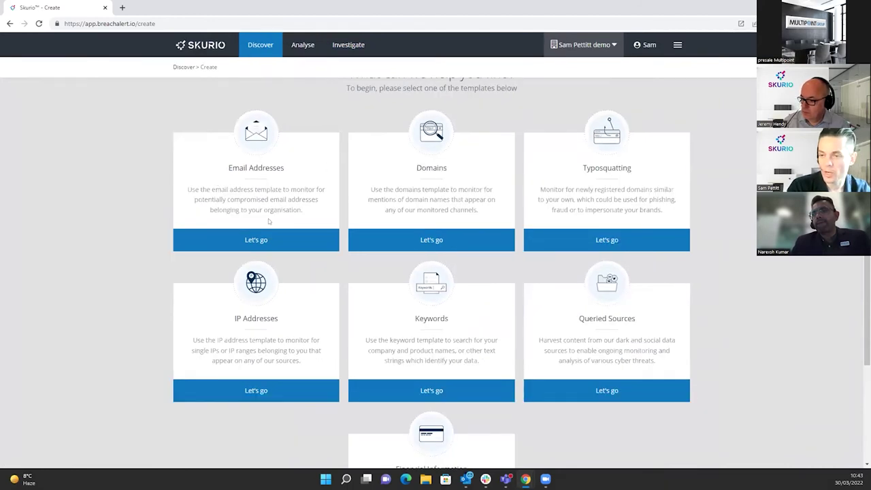
scroll(317, 240, up, 1)
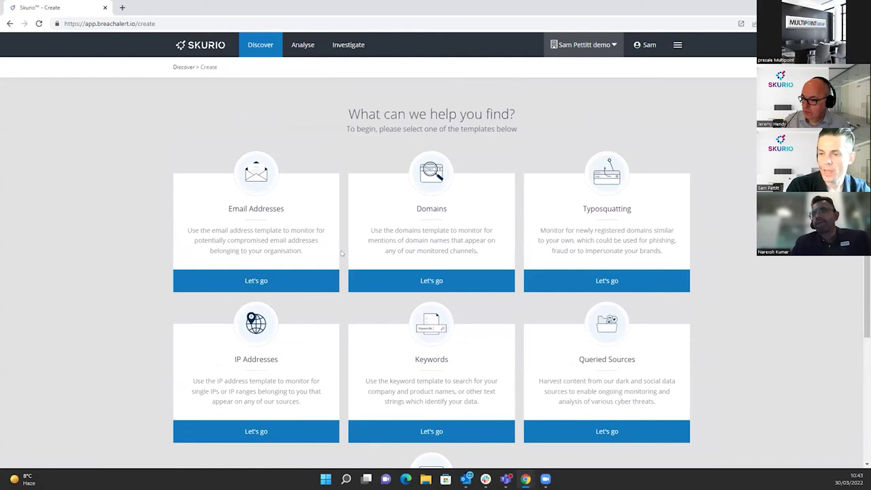
click(259, 288)
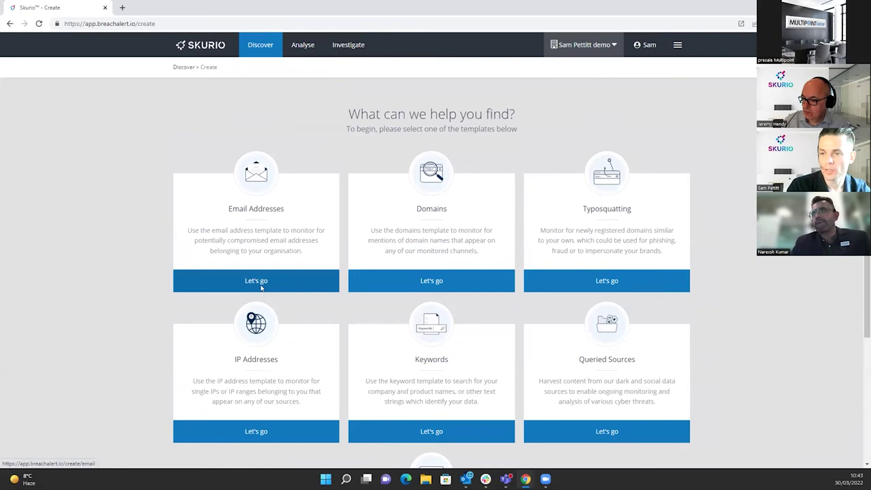
Set the alert to watch protonmail.com, name it Protonmail Email Alert, and file it in Examples.
key(ctrl+plus)
key(ctrl+plus)
key(ctrl+plus)
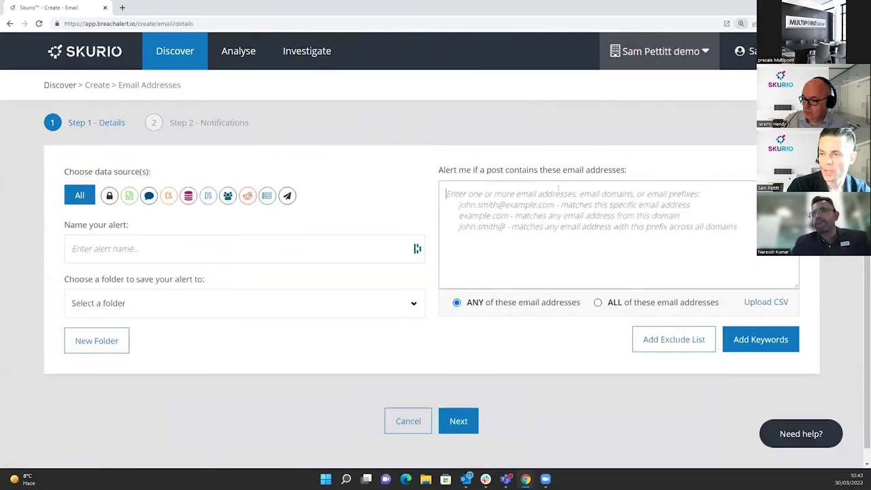
text(purplegorilla.co.uk)
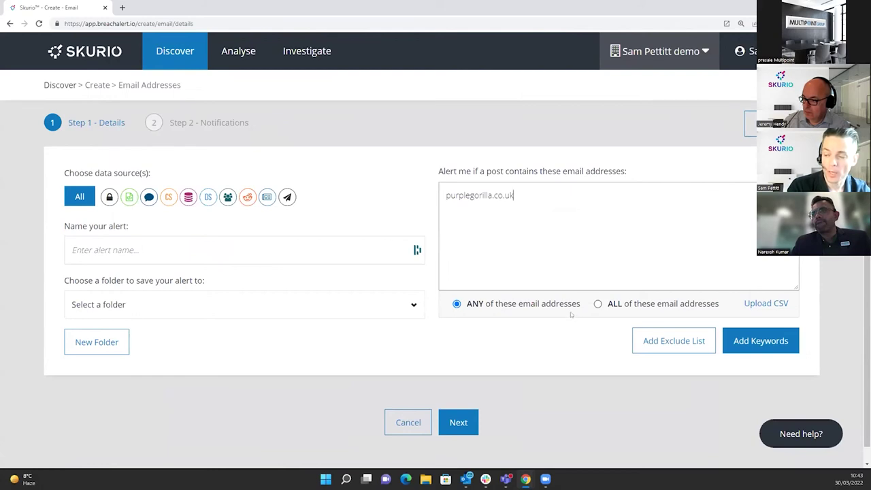
key(ctrl+a)
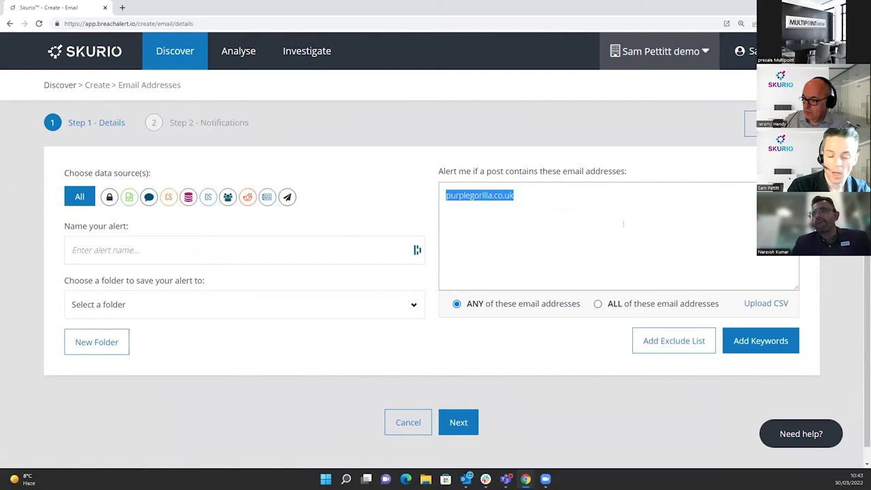
text(prot)
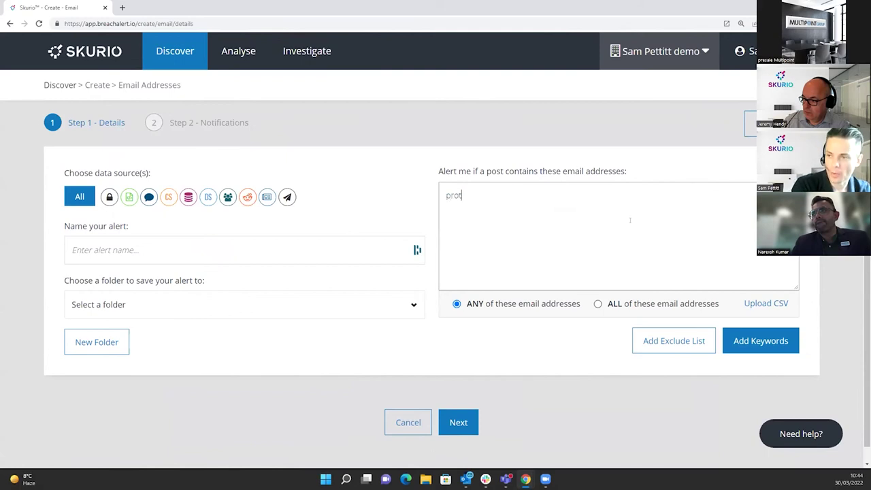
text(onmail.com)
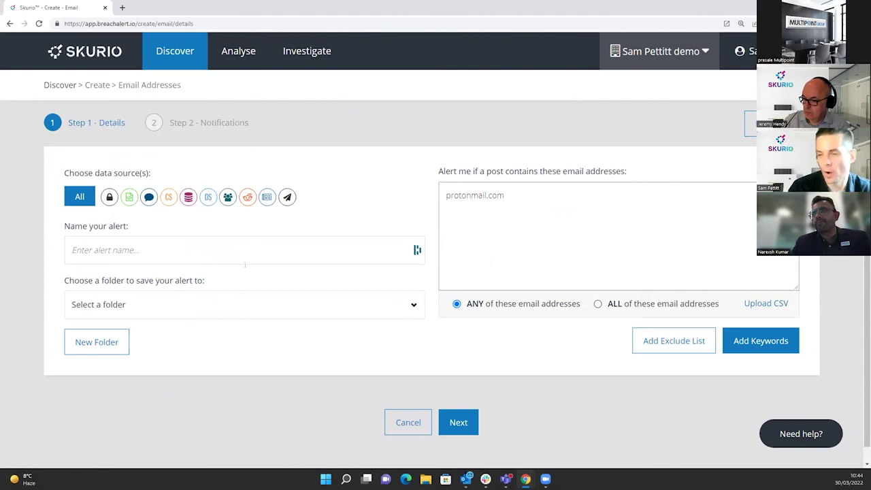
click(177, 247)
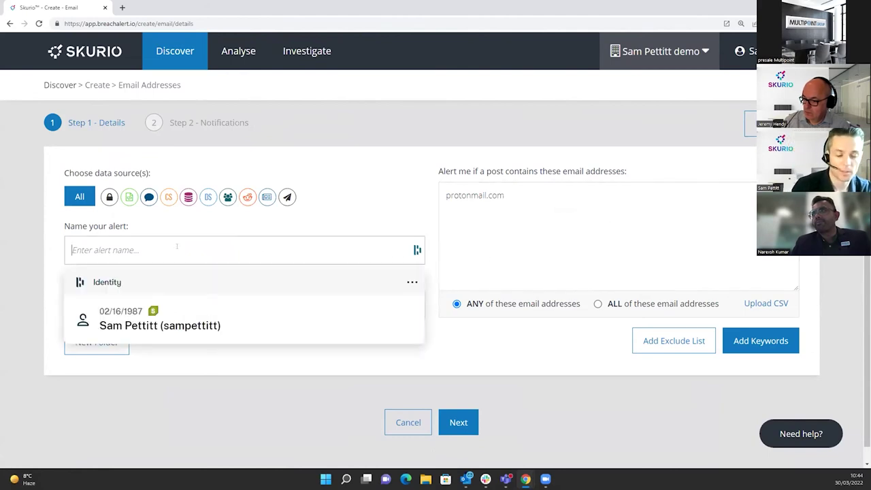
text(Proton)
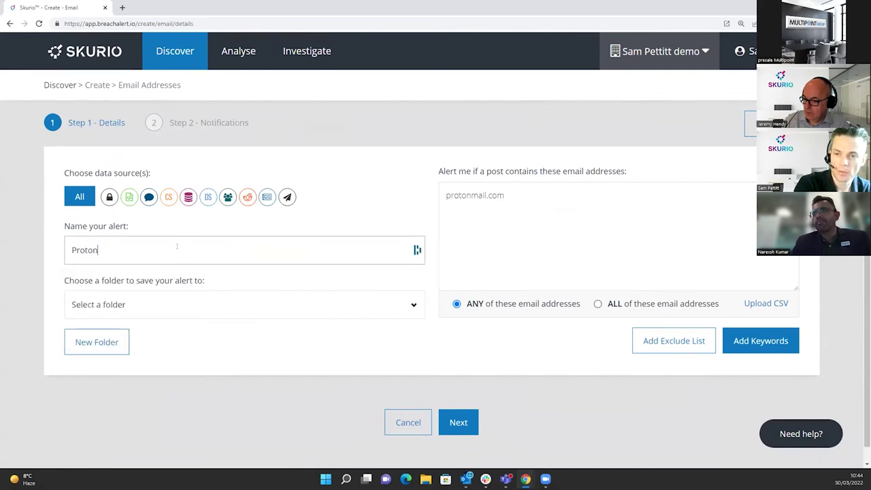
text(mail Email Alert)
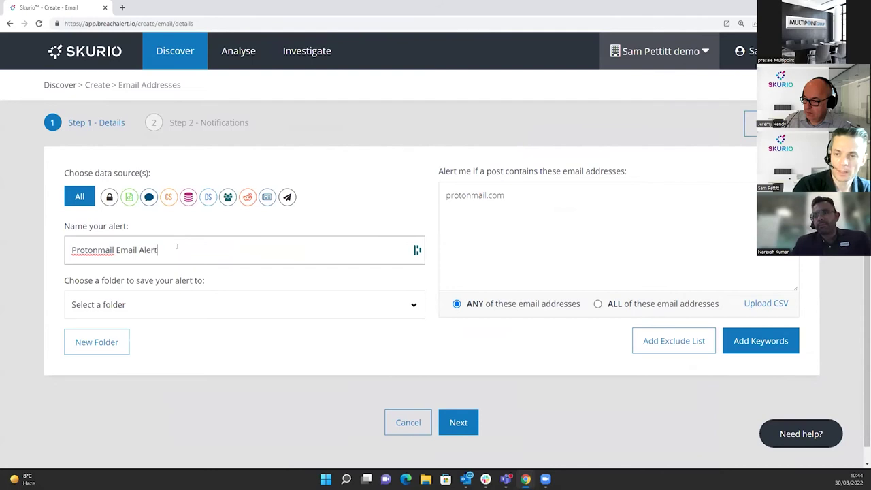
click(200, 311)
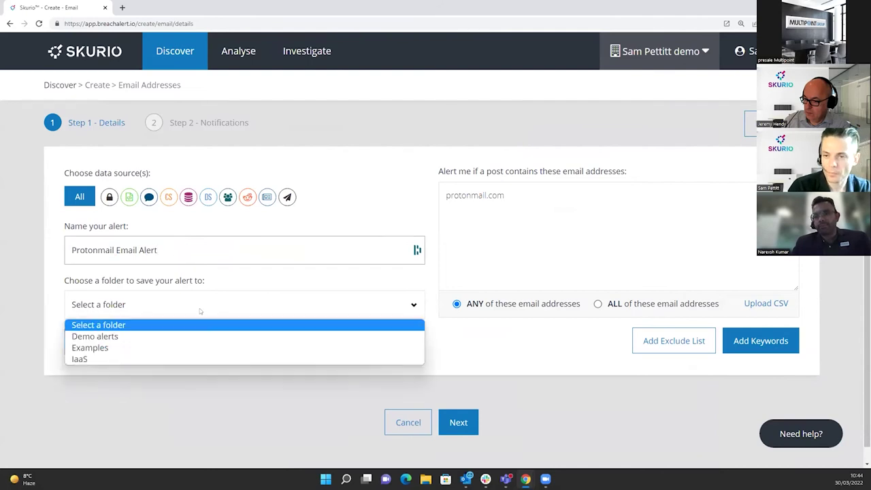
click(126, 347)
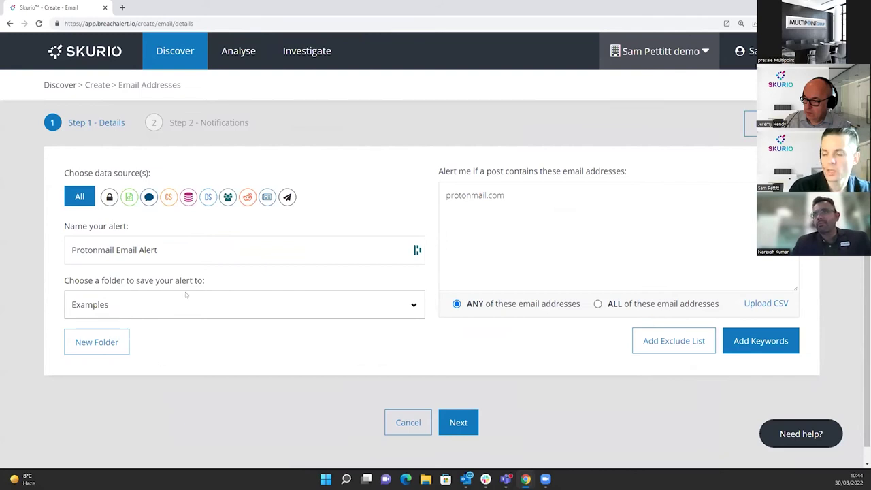
Estimate the alert's volume, about 1,459 messages per 30 days, and dismiss the result.
click(751, 123)
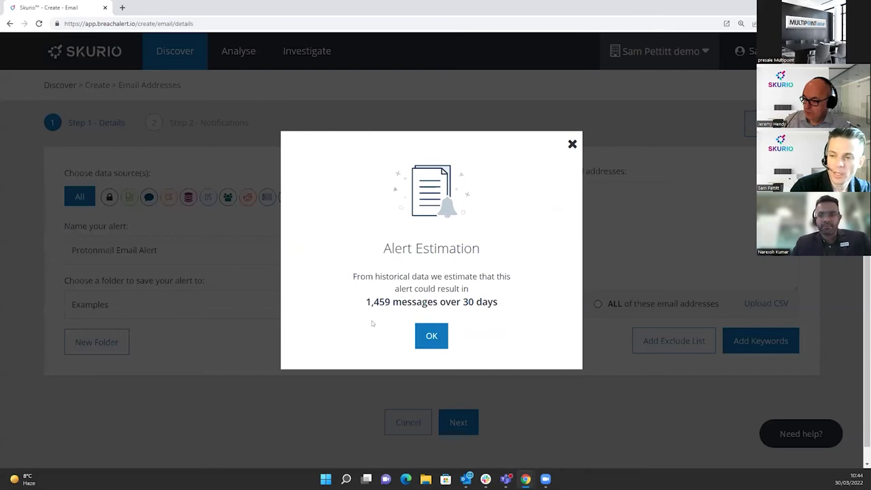
click(433, 338)
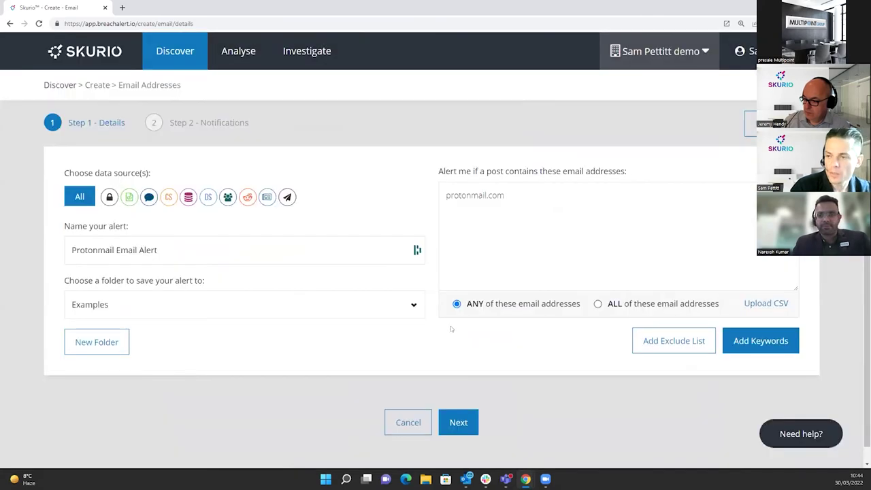
scroll(451, 329, down, 1)
Add a required keywords condition containing the person's quoted full name.
key(ctrl+minus)
key(ctrl+minus)
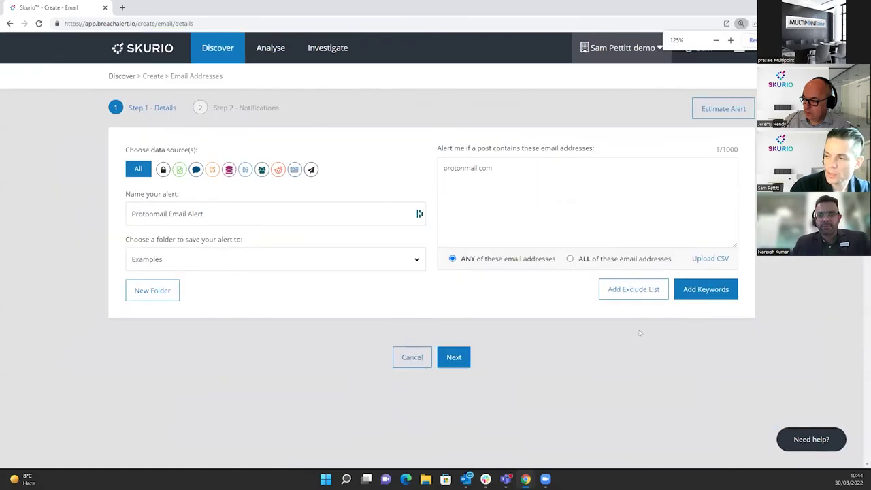
click(705, 292)
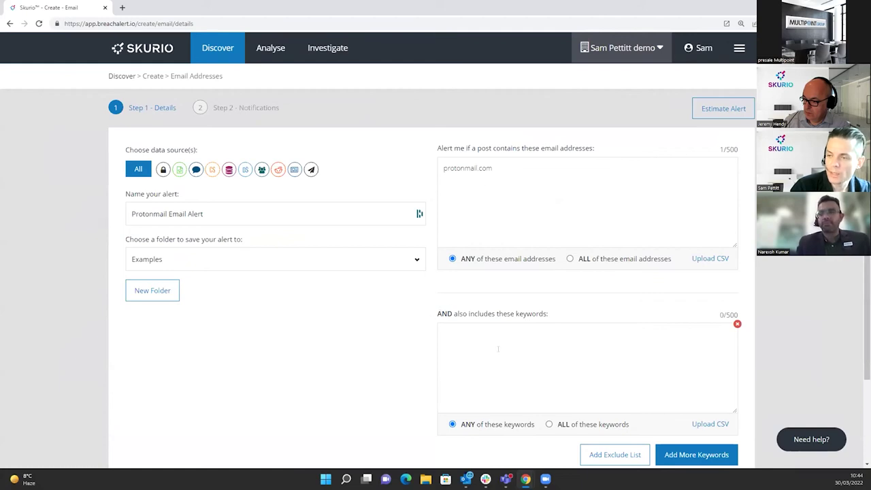
click(537, 366)
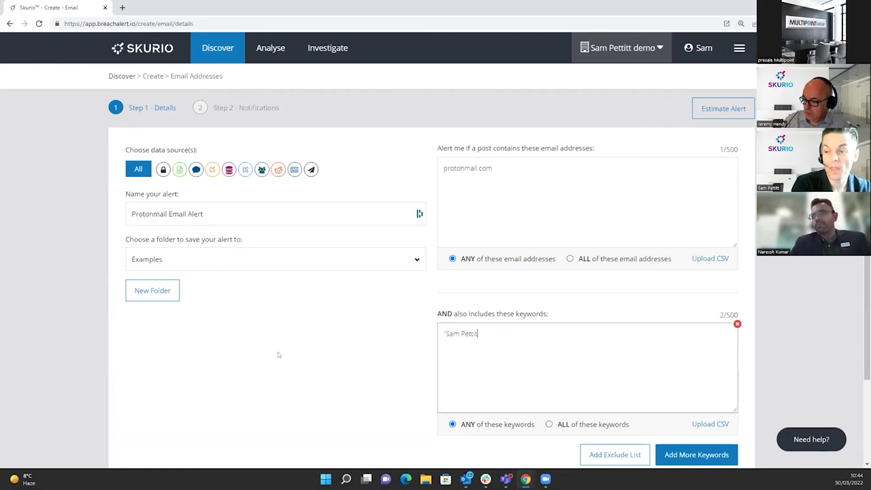
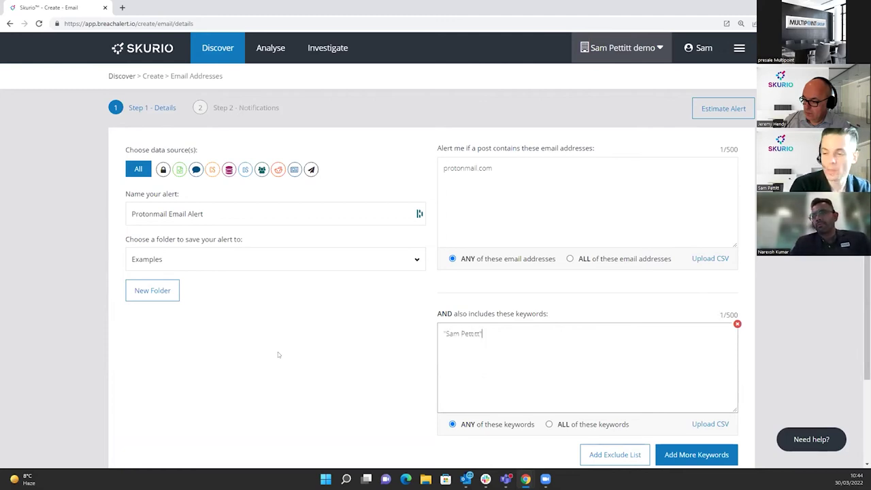
scroll(278, 351, down, 2)
Add an exclude list containing the keyword proton.
click(617, 353)
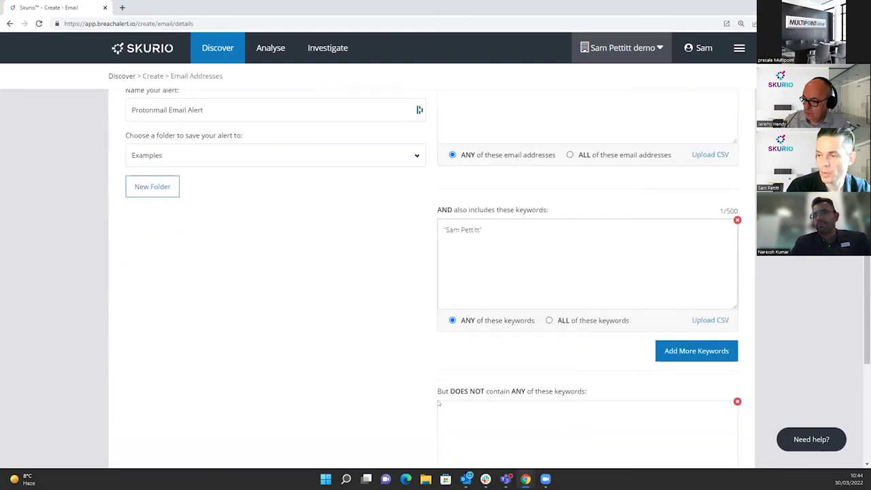
scroll(320, 340, down, 2)
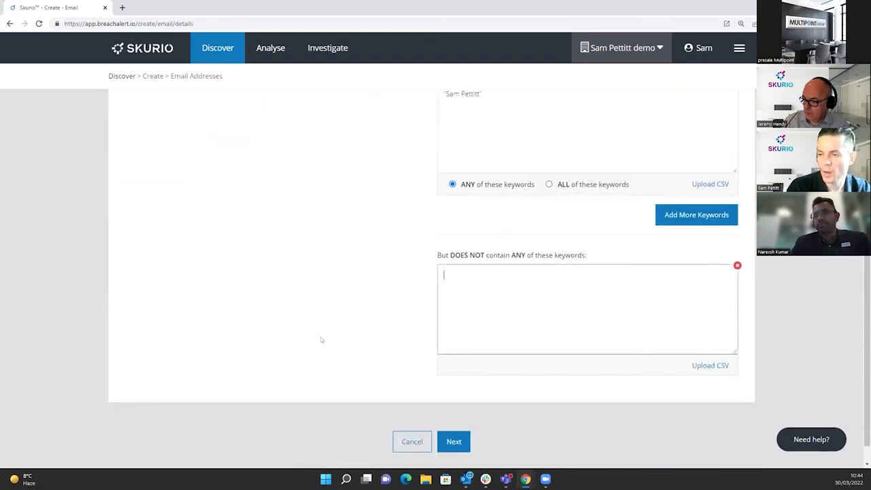
scroll(320, 337, up, 1)
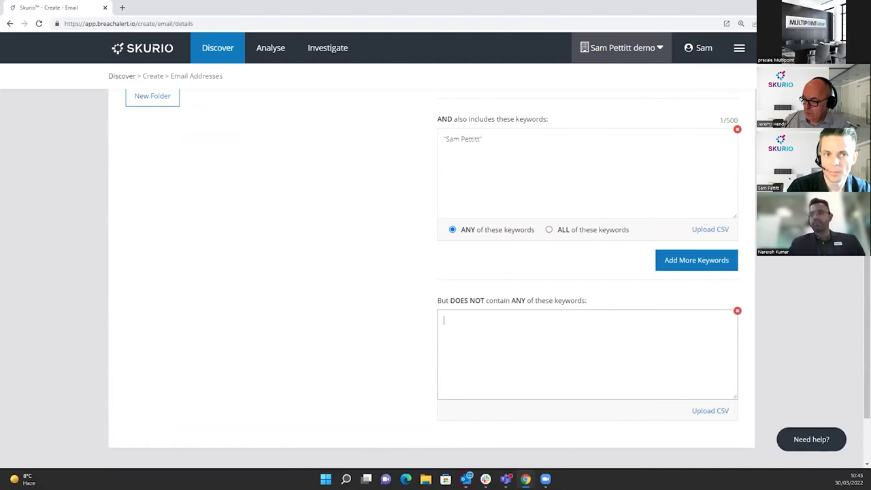
text(proton)
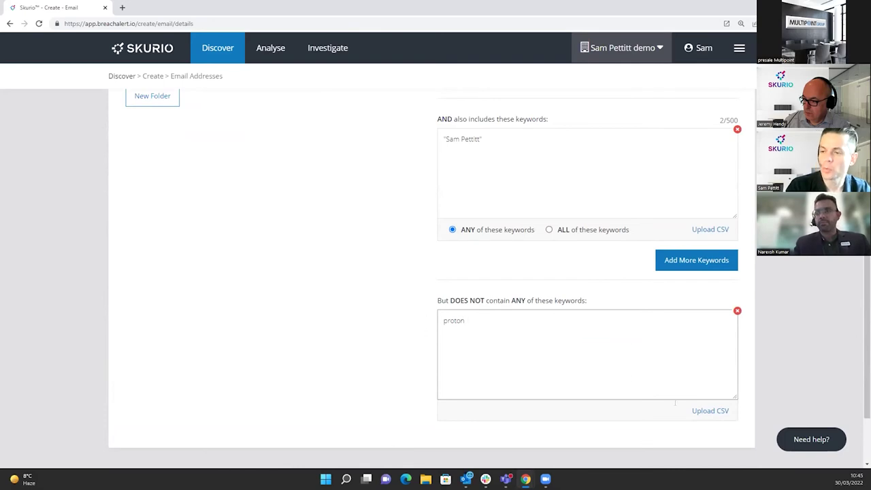
scroll(417, 299, up, 5)
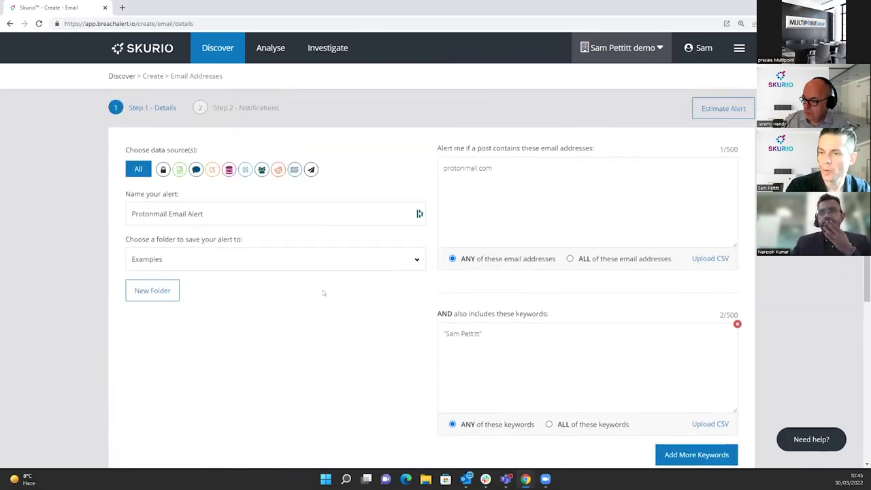
scroll(176, 184, down, 4)
scroll(176, 184, up, 4)
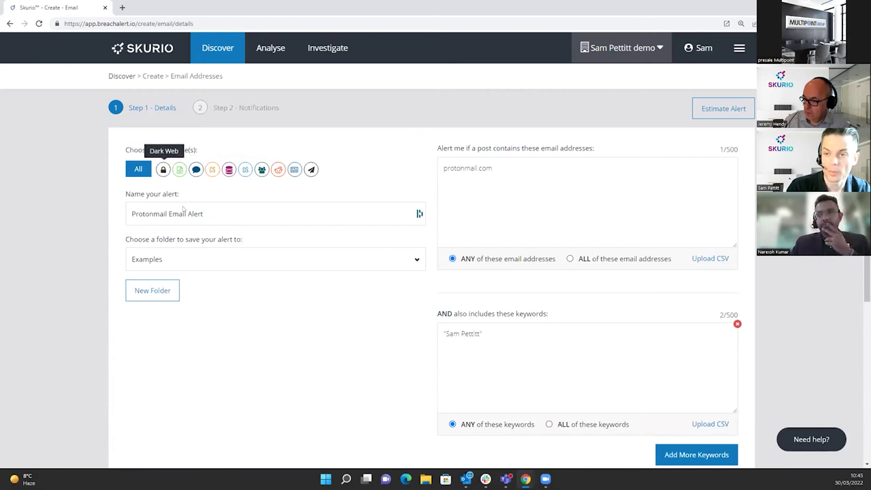
Limit sources to Dark Web, Data Dumps and the second source, then continue to Notifications.
click(163, 170)
click(179, 169)
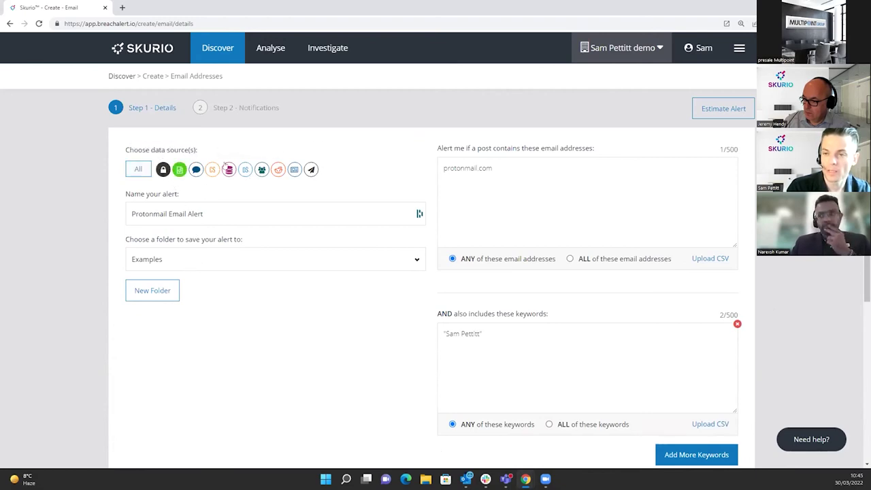
click(229, 172)
scroll(220, 390, down, 4)
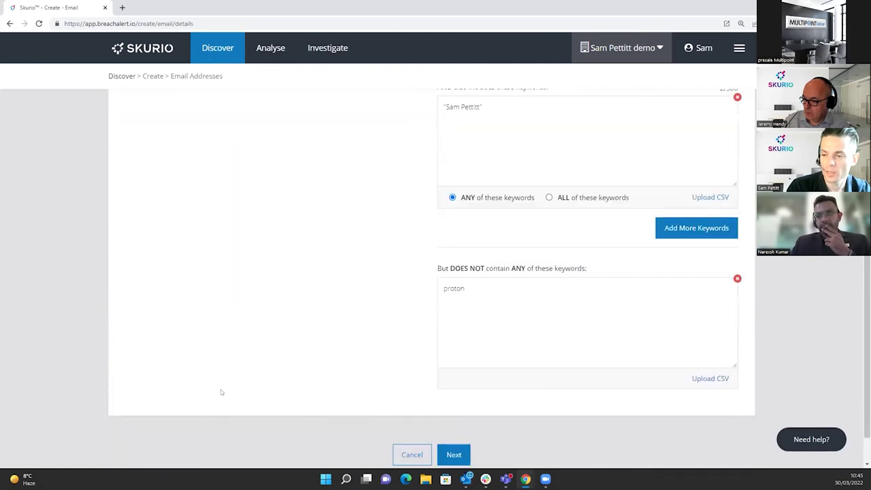
click(456, 456)
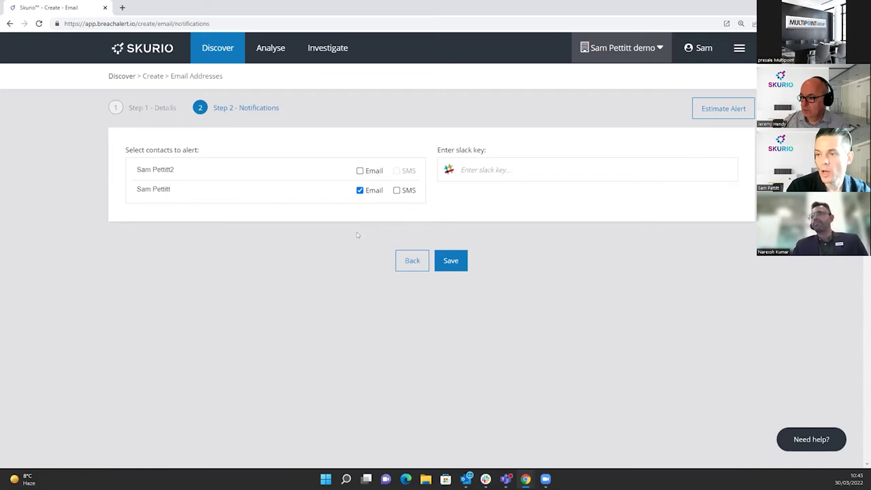
Go back from the Notifications step to the alert's Details step.
click(410, 267)
Return to the template choices and start a new alert from the Queried Sources template.
click(412, 453)
scroll(319, 359, up, 1)
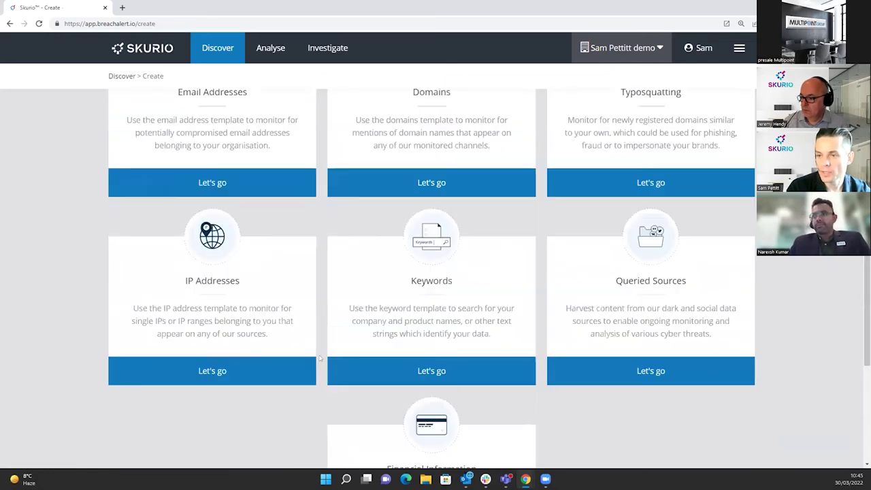
key(ctrl+minus)
key(ctrl+minus)
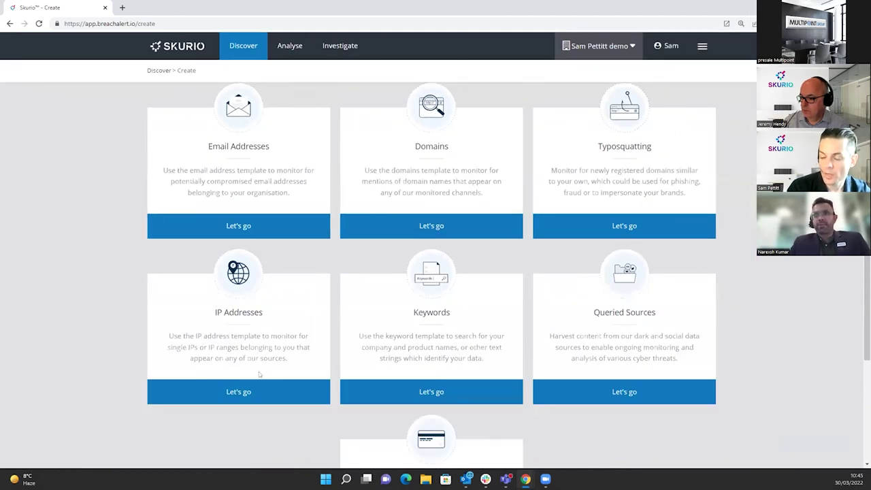
scroll(430, 361, down, 2)
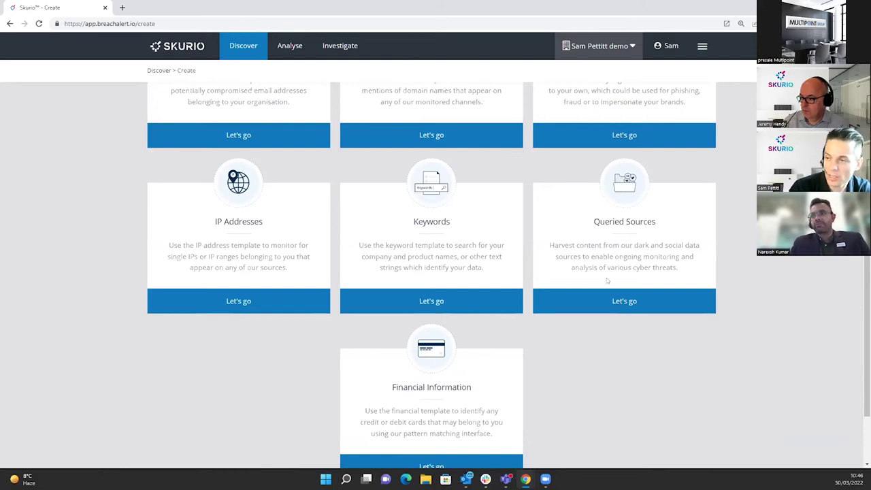
scroll(541, 388, up, 1)
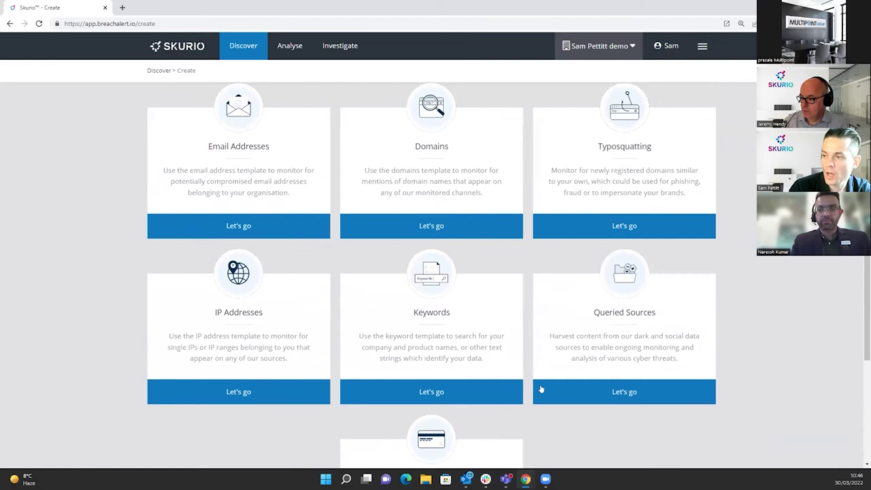
click(639, 388)
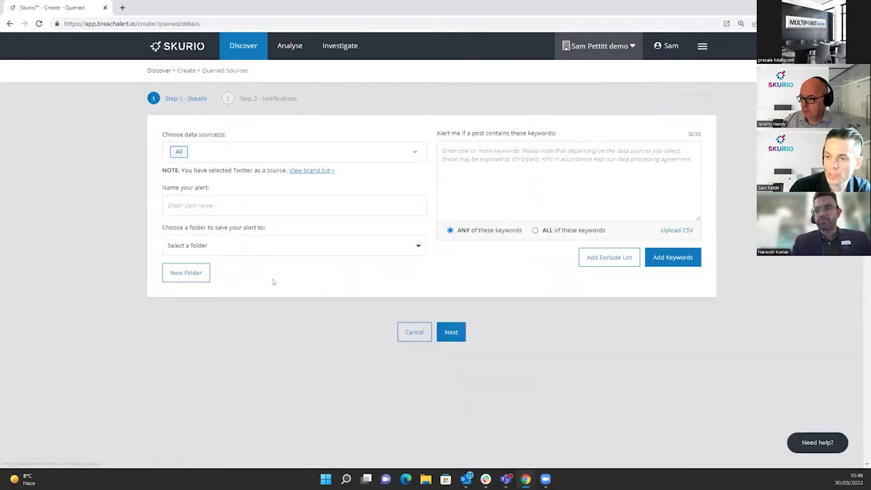
Restrict the alert's data sources to Twitter and enter the person's name as keyword.
click(410, 155)
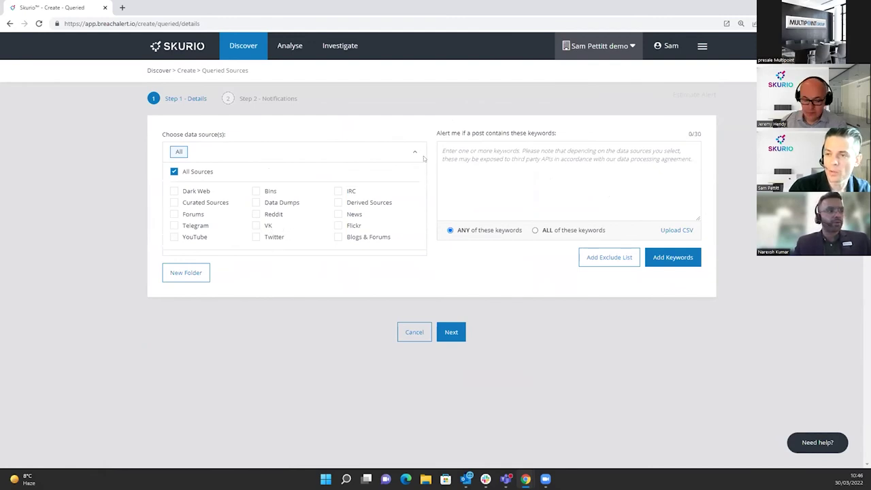
click(264, 241)
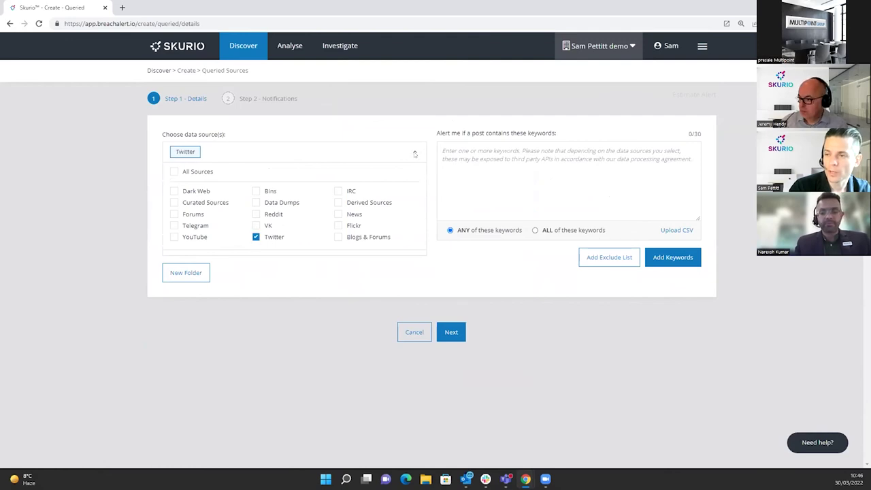
click(415, 151)
click(486, 159)
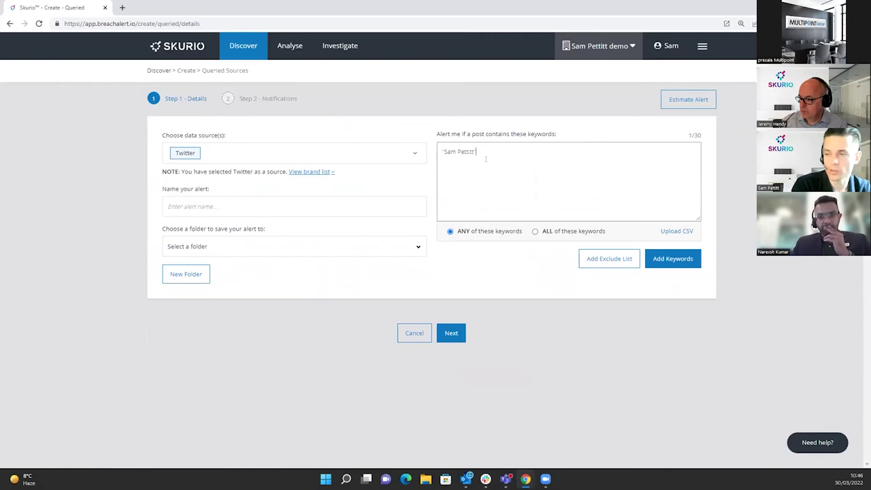
Name the alert after Twitter and the person, file it in Examples, then cancel it.
key(ctrl+plus)
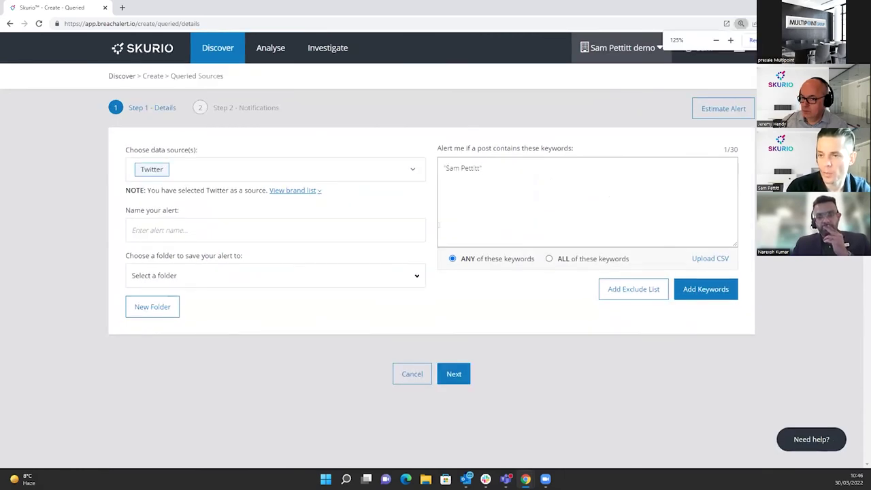
click(310, 225)
text(Tw)
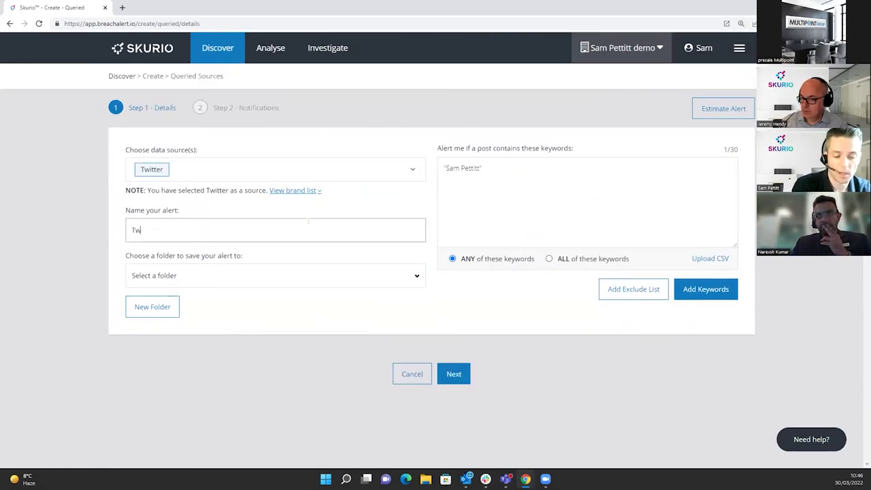
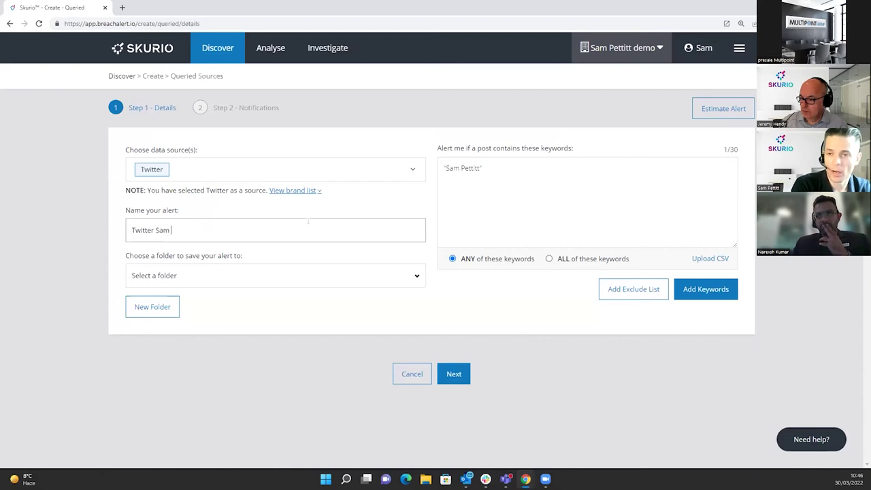
click(294, 272)
click(241, 307)
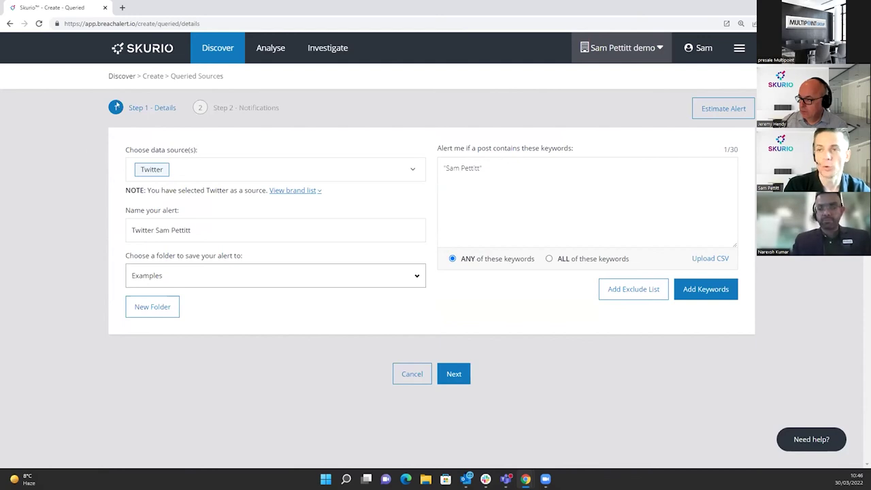
click(413, 373)
Start a new alert from the Typosquatting template.
scroll(415, 370, down, 1)
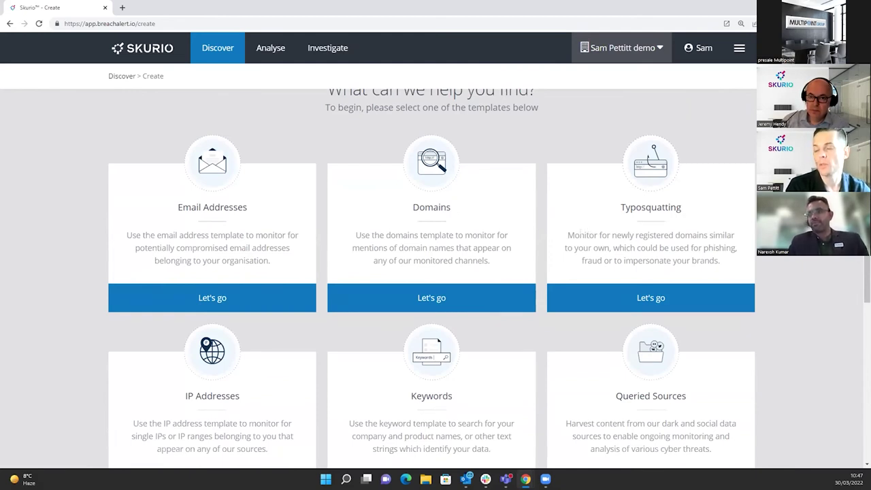
click(610, 299)
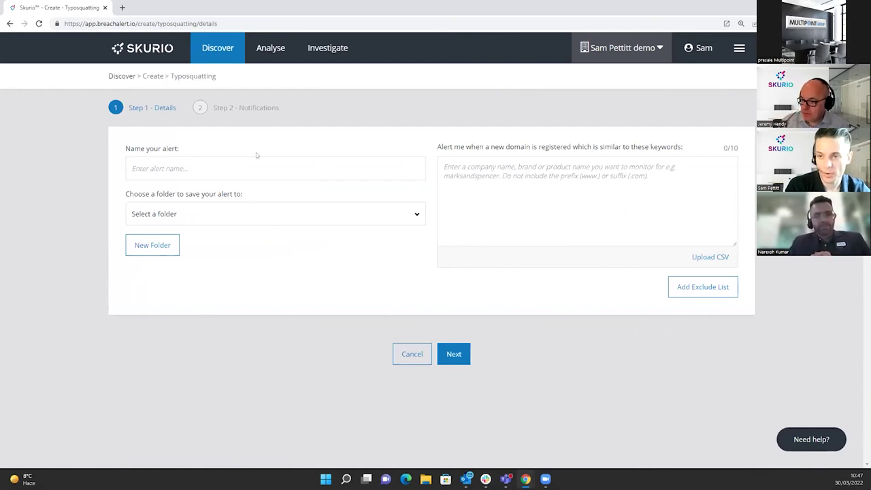
Enter skurio.com as keyword, name the alert Skurio Typosquatting Alert, and file it in Examples.
key(ctrl+plus)
click(447, 193)
text(skurio.com)
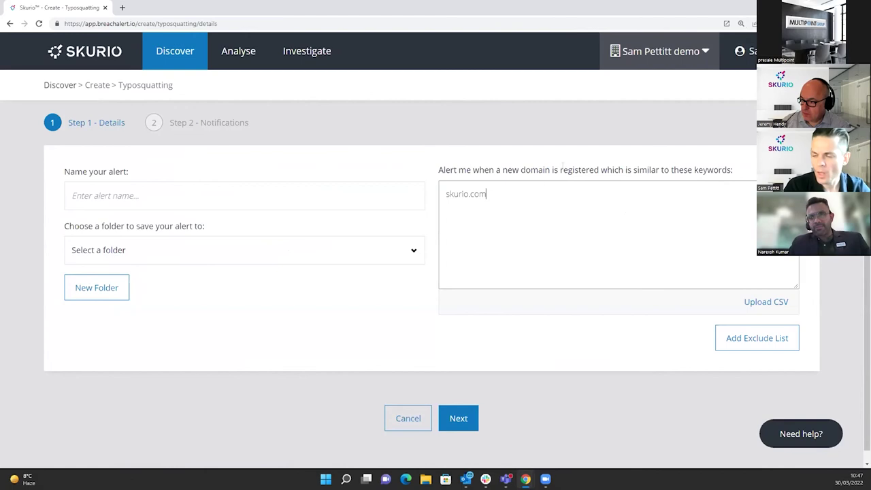
click(240, 196)
text(Skurio Typosquatting Alert)
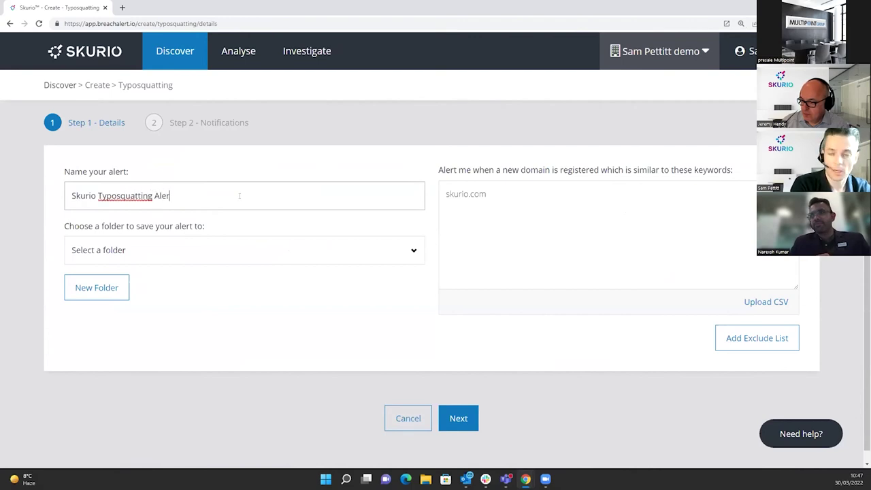
click(258, 258)
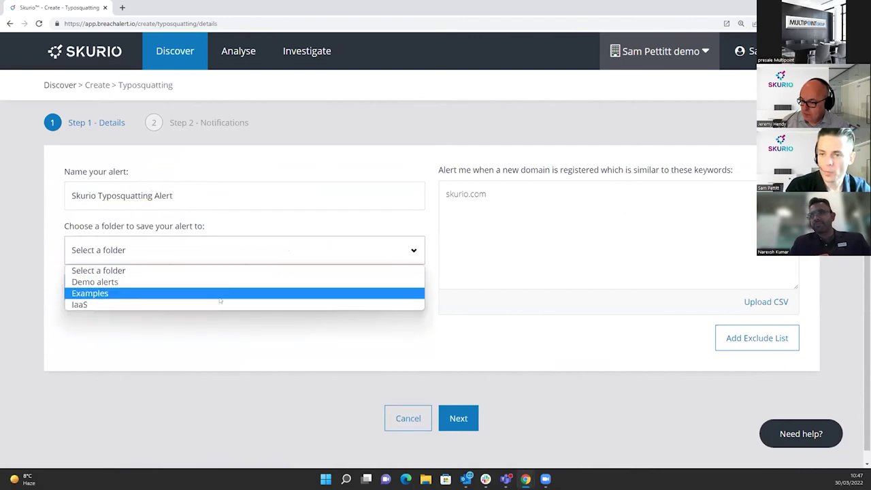
click(221, 294)
Trim the keyword from skurio.com down to skurio.
click(549, 207)
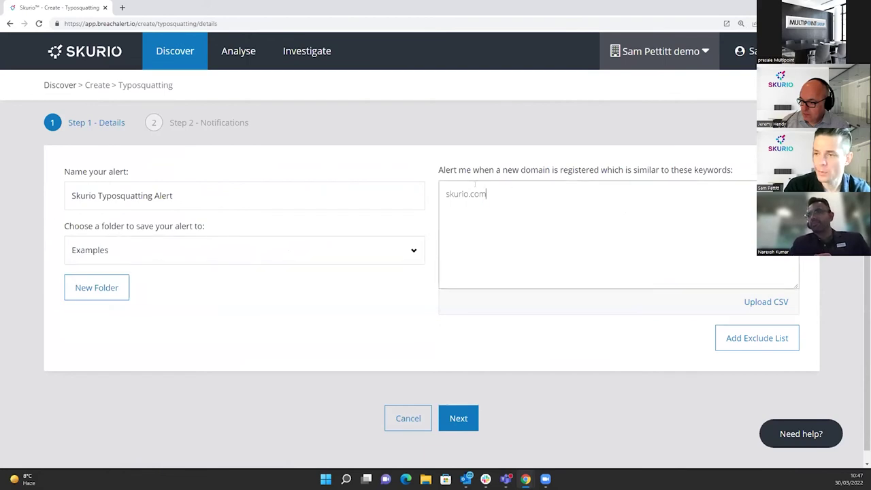
key(BackSpace)
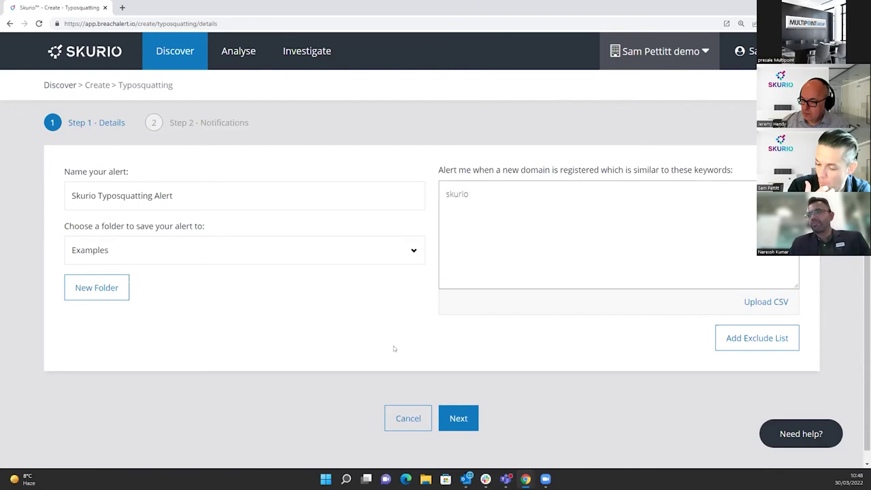
click(447, 232)
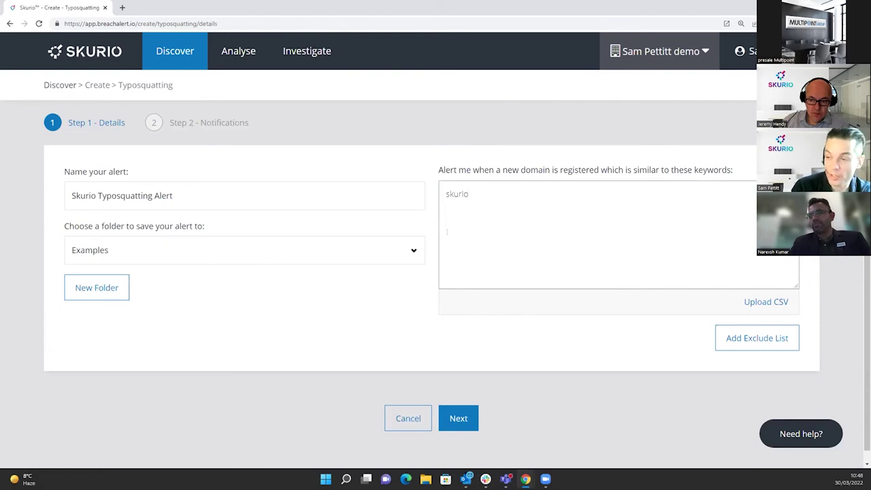
Edit the keyword skurio into the lookalike domain skuri0.com.
key(ctrl+plus)
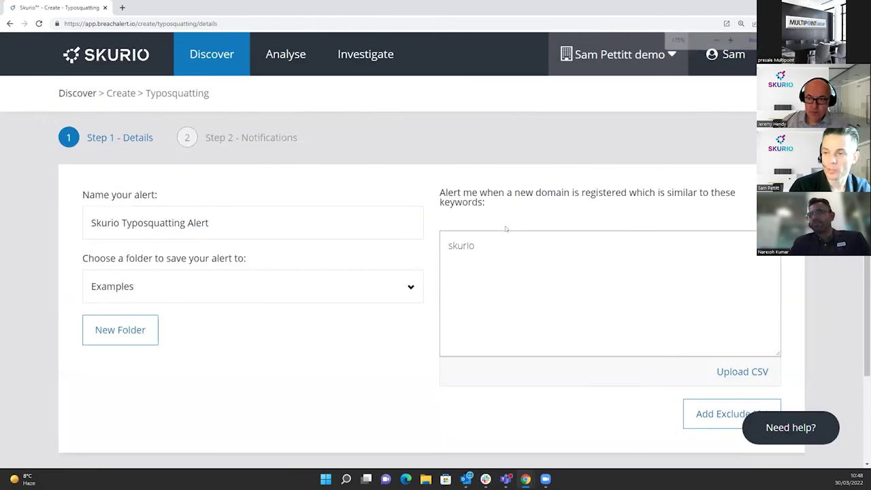
key(BackSpace)
text(0.com)
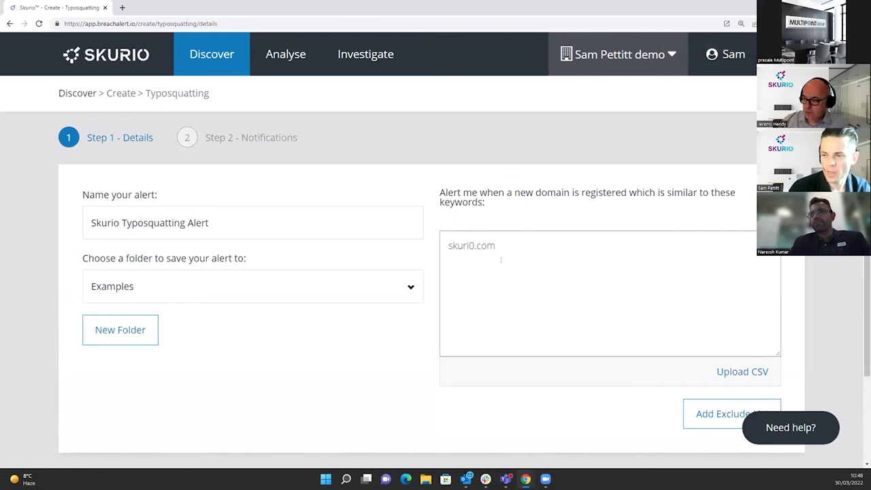
scroll(501, 260, down, 1)
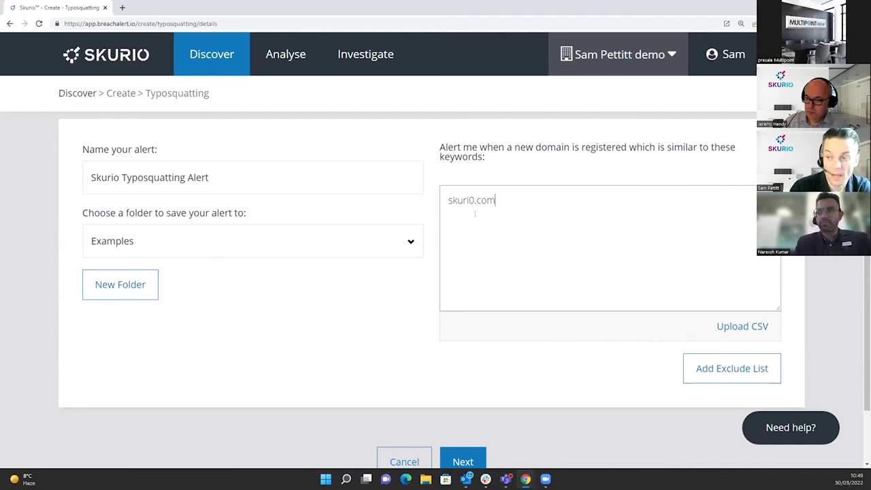
scroll(451, 351, down, 1)
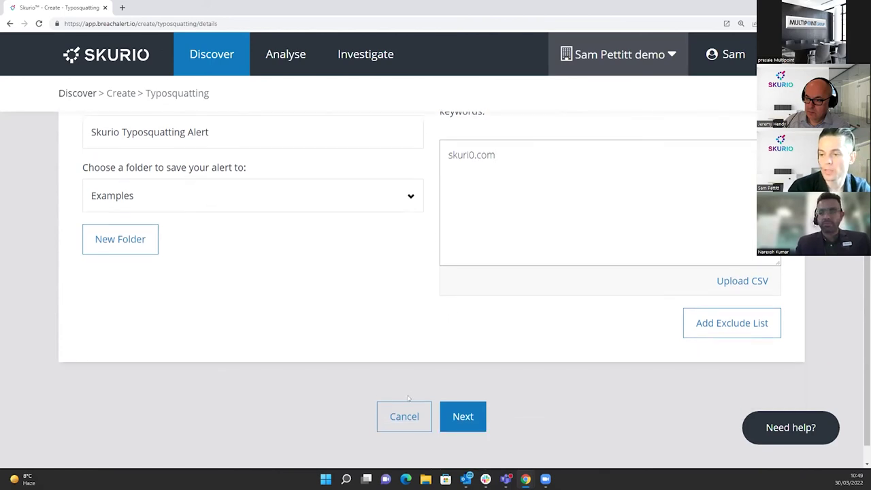
key(ctrl+minus)
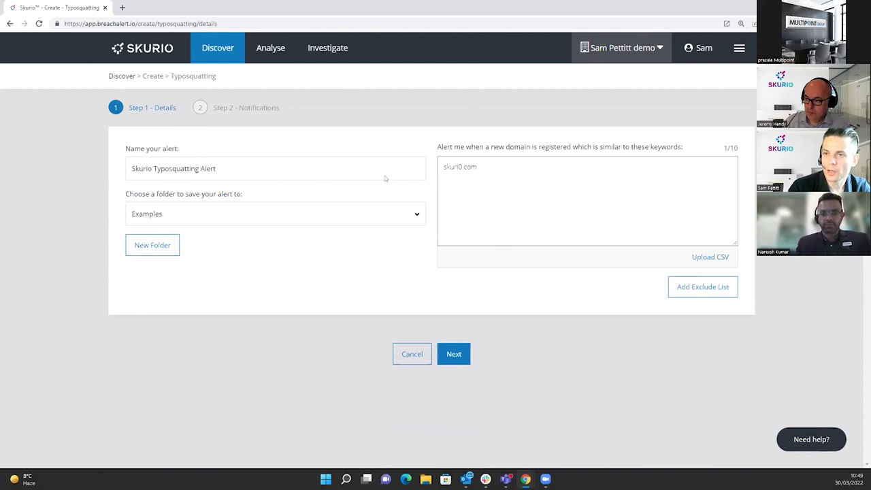
Switch to the Analyse page, leaving the typosquatting alert at its Details step.
click(263, 59)
scroll(198, 228, down, 1)
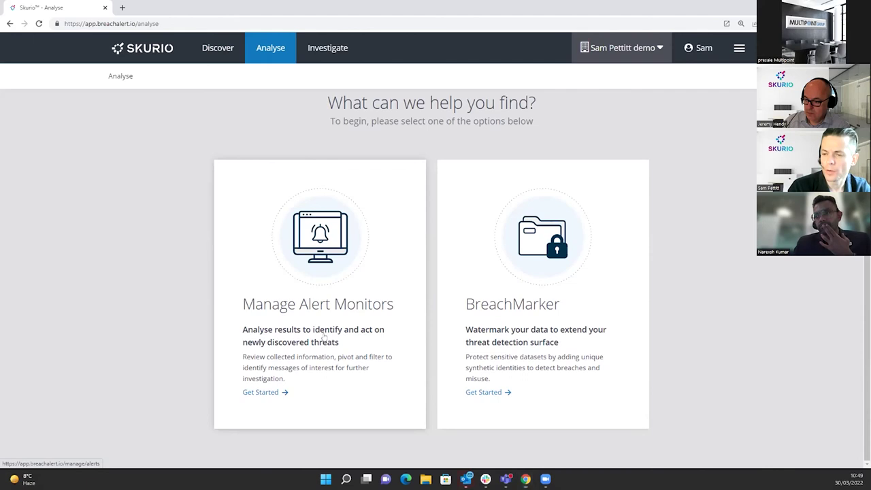
Open the alert monitors list and show the alerts in the Examples folder.
click(325, 336)
click(169, 171)
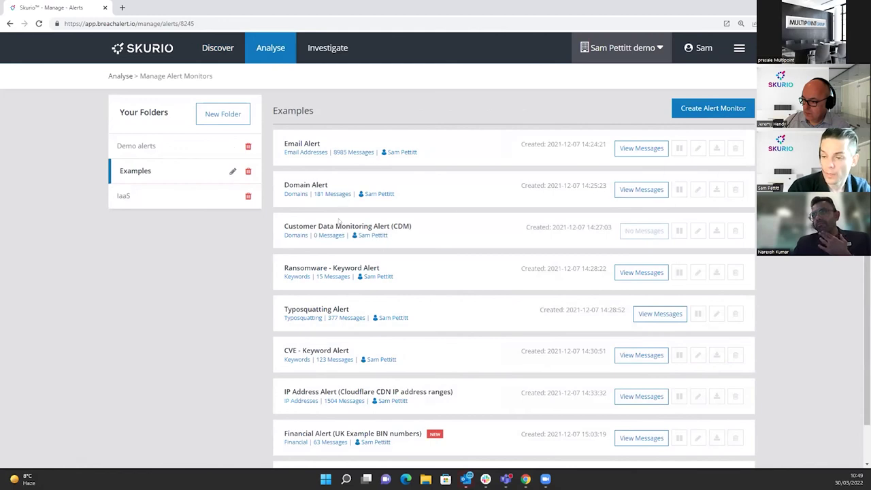
scroll(338, 220, down, 1)
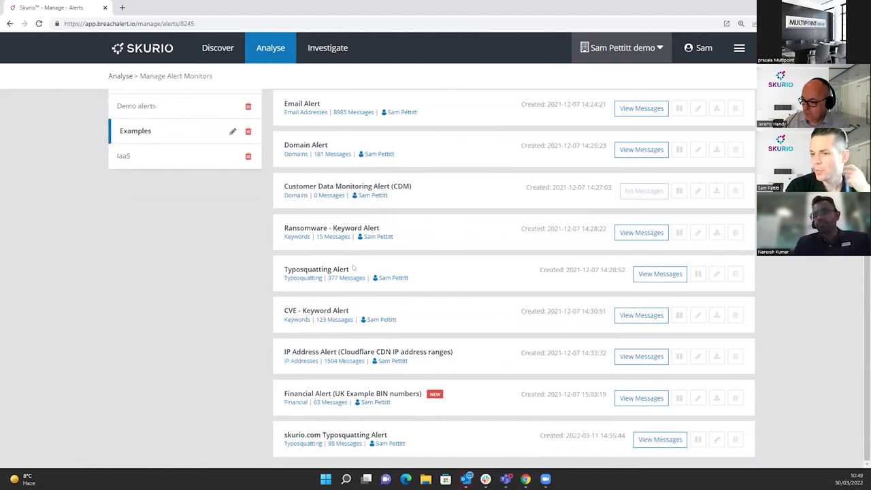
Open the Typosquatting Alert for editing, check its barclays keyword, then go back to the monitors list.
click(715, 274)
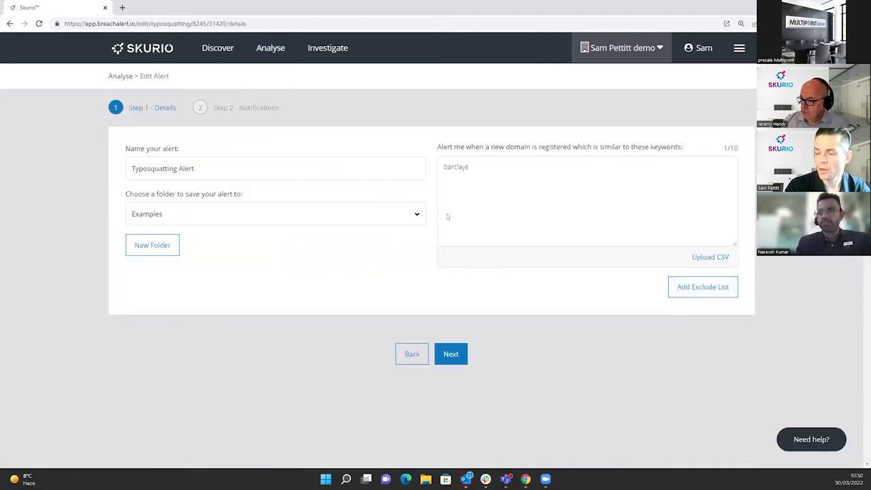
click(476, 187)
click(511, 293)
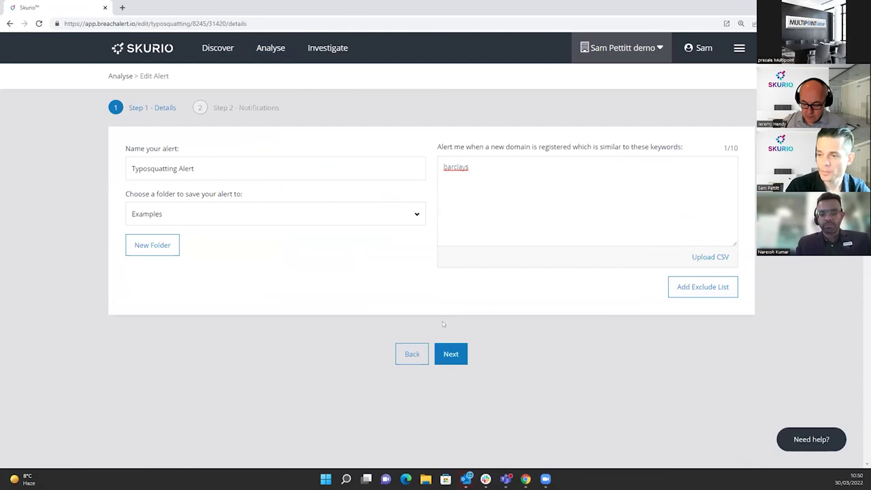
click(412, 354)
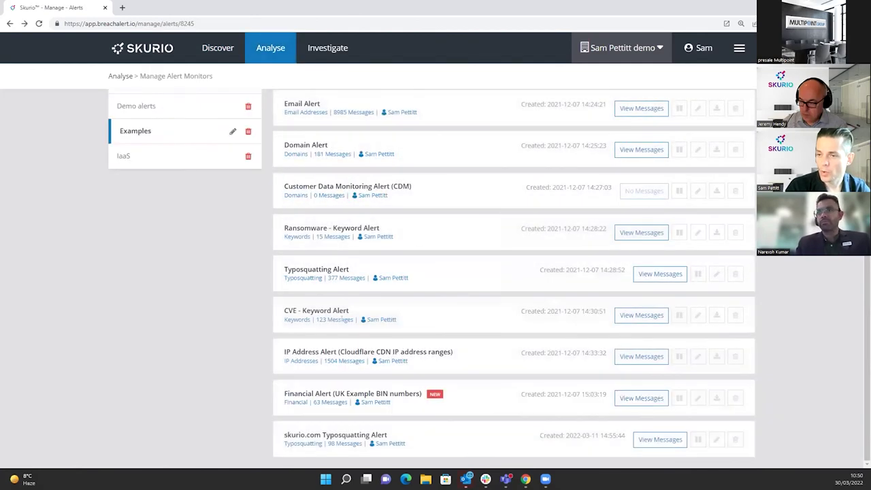
Show the Typosquatting Alert's 377 results as a compressed list, then as a Timeline chart.
click(660, 275)
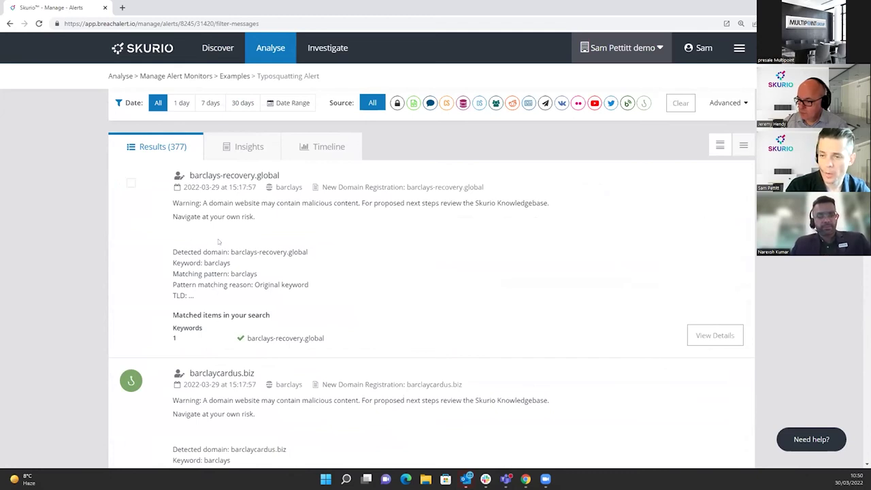
click(743, 145)
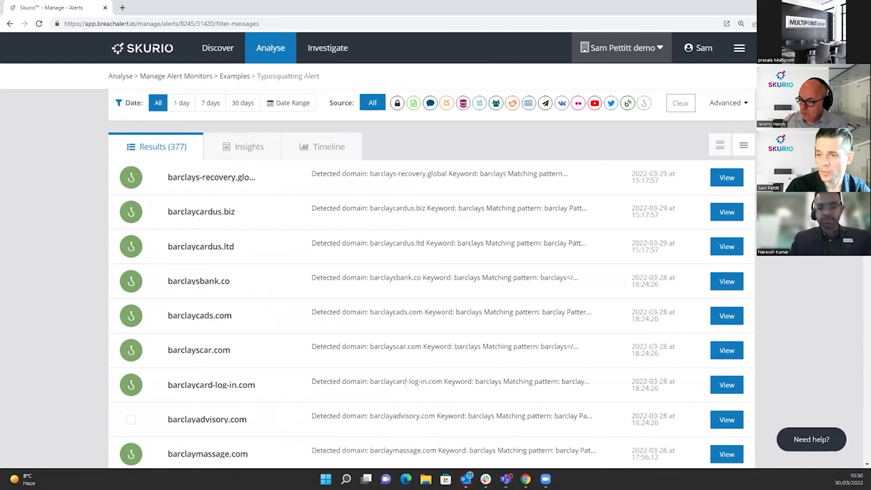
drag(369, 277, 419, 278)
click(420, 286)
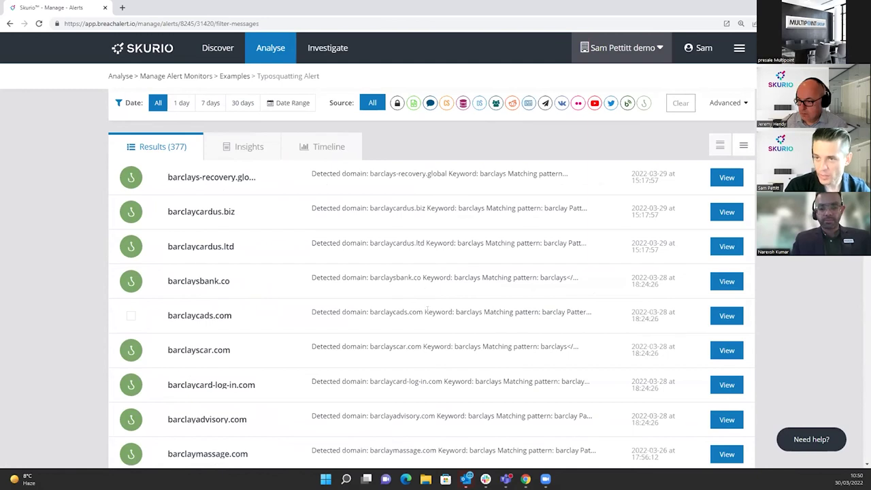
scroll(313, 197, up, 2)
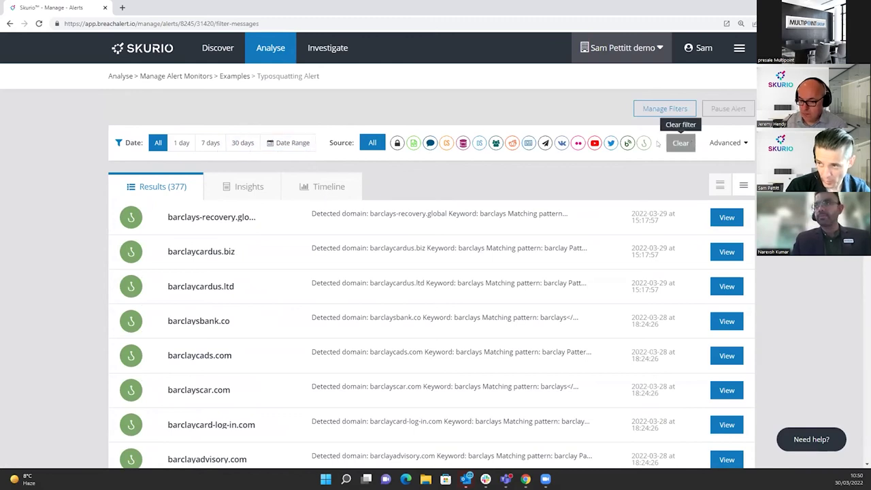
click(330, 186)
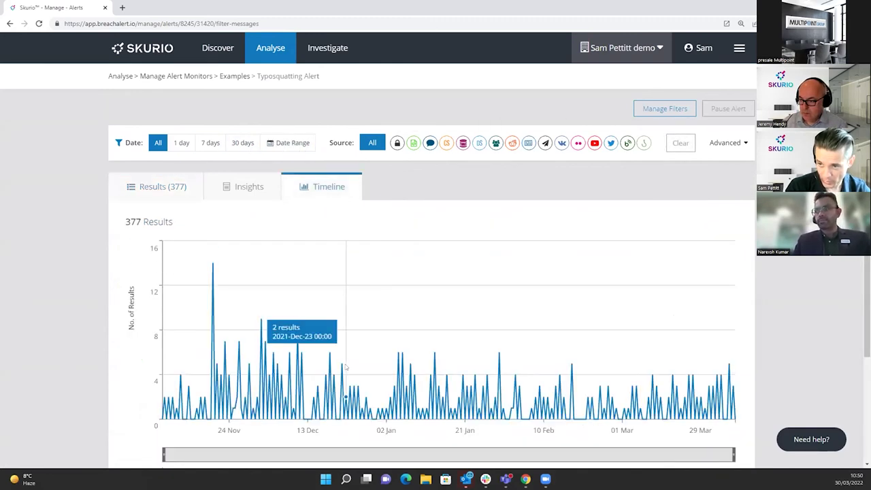
Narrow the timeline to Nov 07–Dec 23, restore the full range, then show the Insights summary.
scroll(549, 421, down, 1)
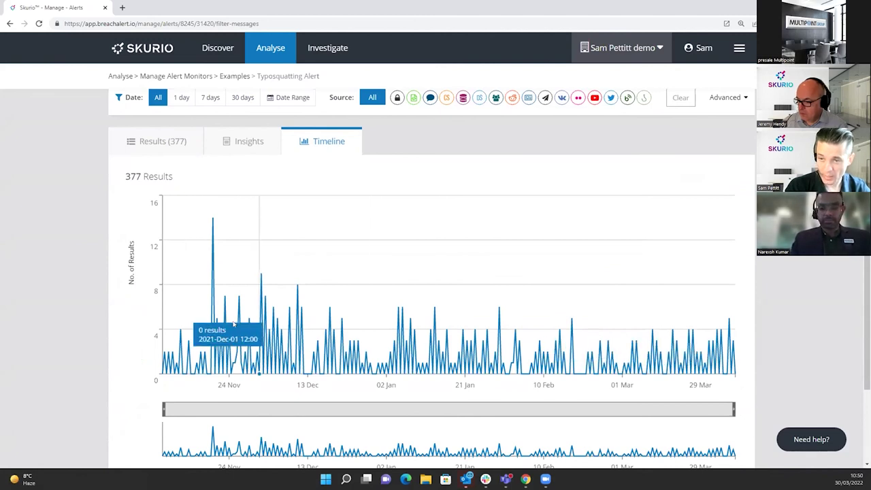
mouse_move(213, 314)
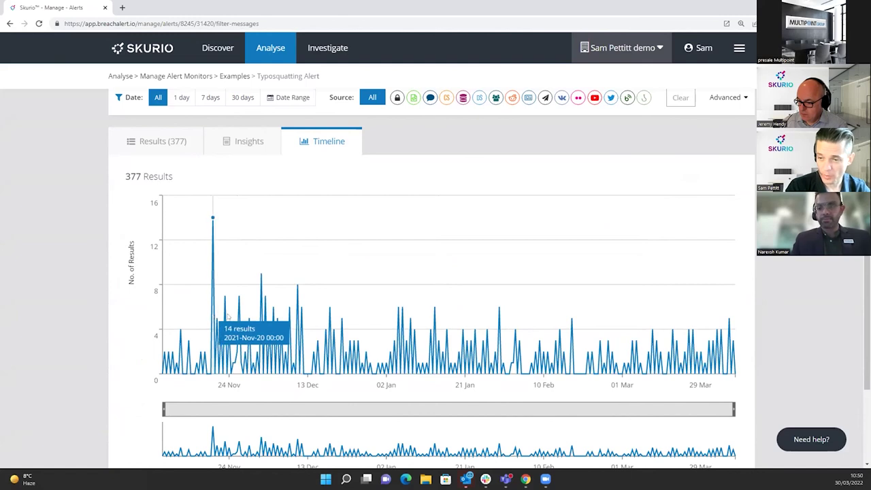
drag(711, 411, 349, 409)
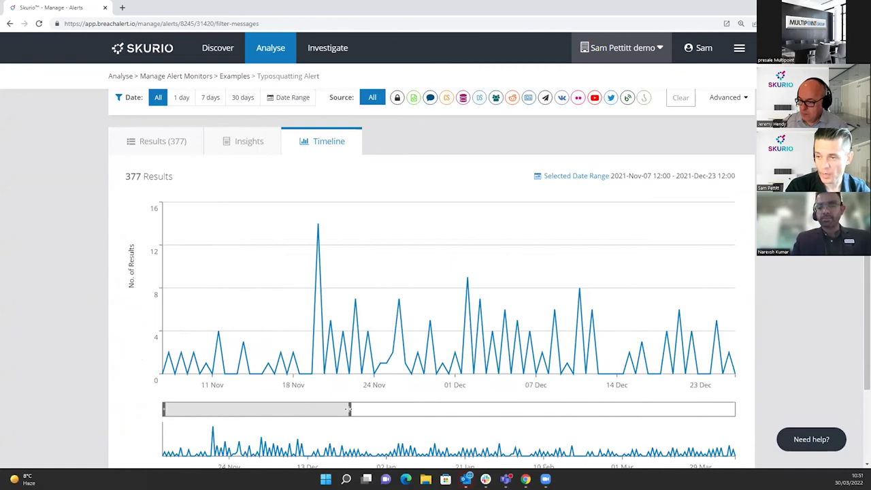
drag(349, 409, 734, 408)
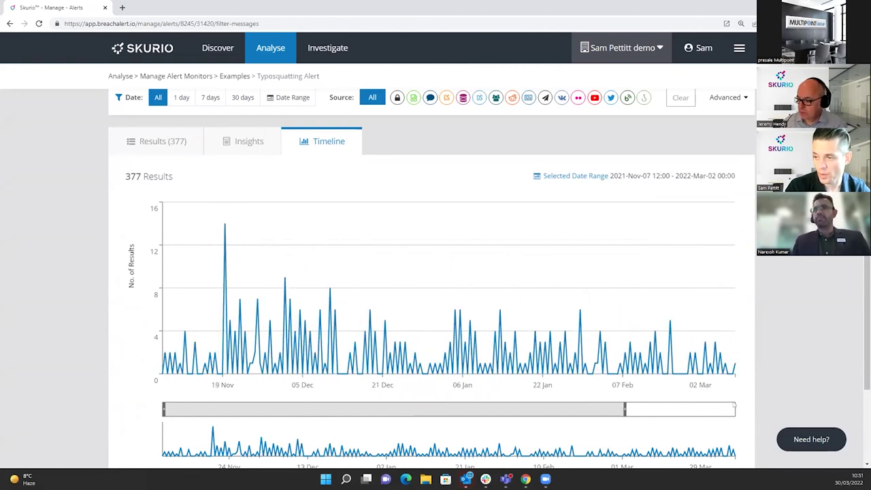
click(231, 144)
scroll(314, 308, down, 1)
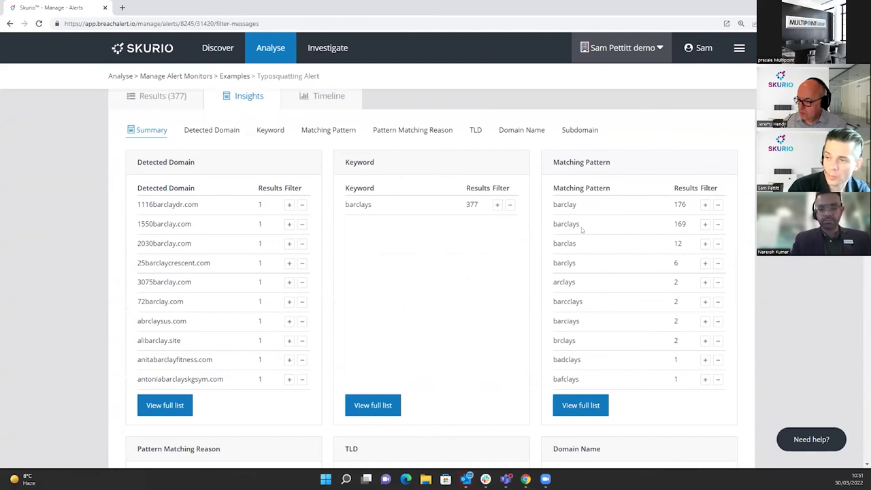
Filter the results to the barclays matching pattern and the co.uk top-level domain.
click(705, 223)
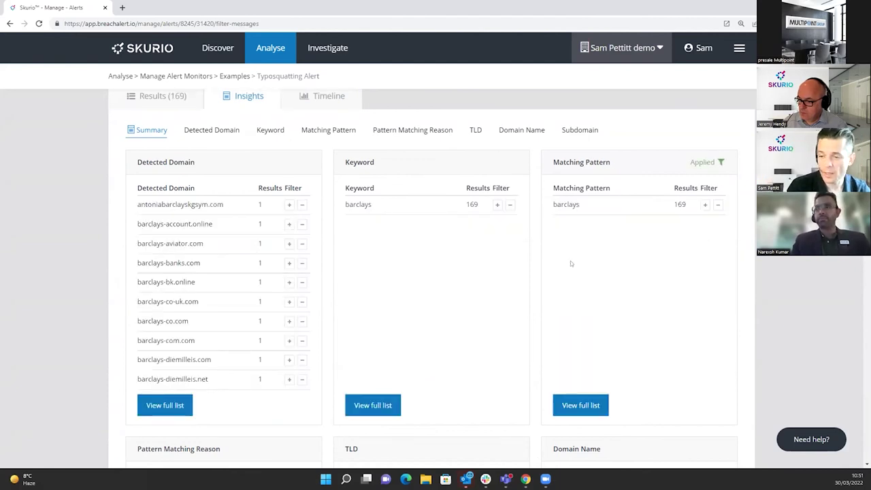
scroll(570, 263, down, 3)
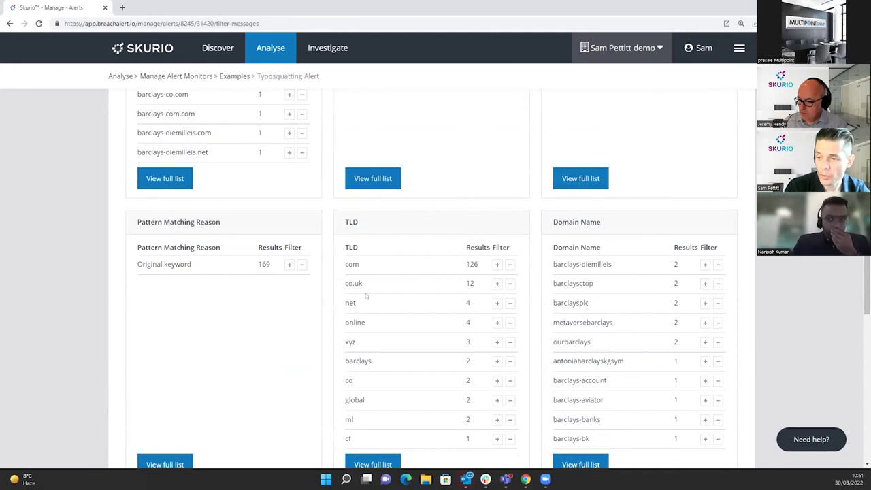
click(497, 283)
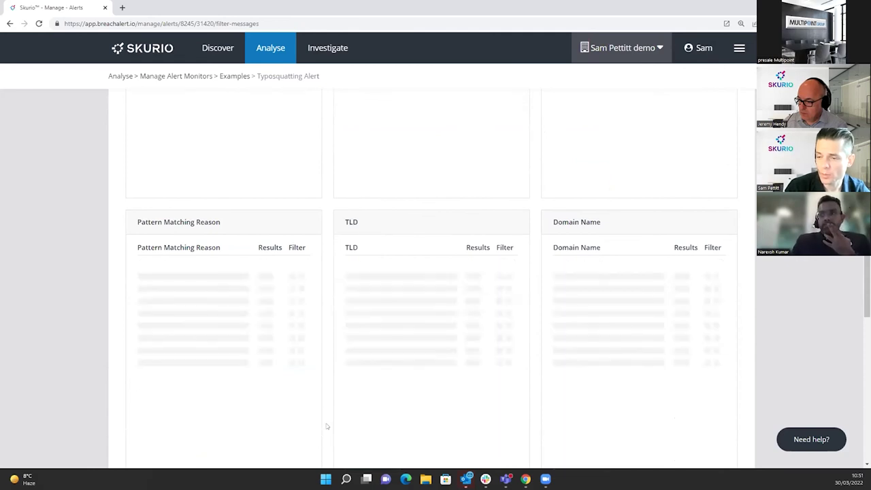
scroll(345, 387, up, 3)
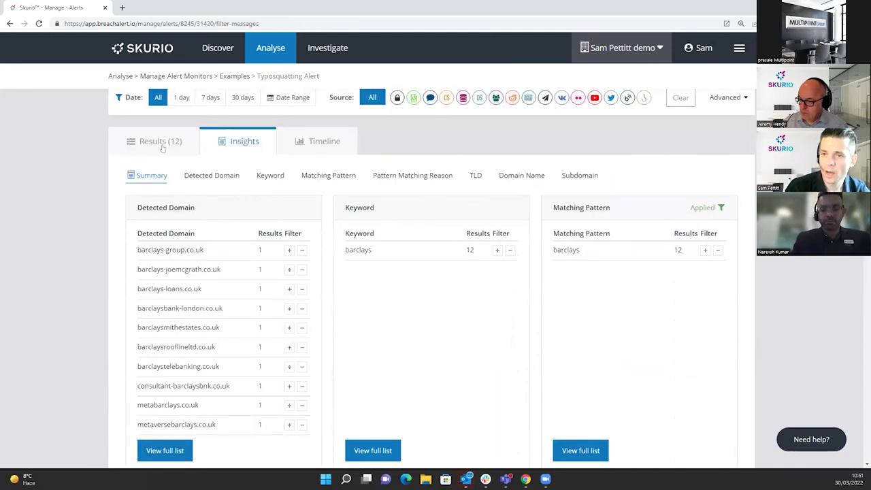
List the 12 filtered results and locate the barclaysbank-london.co.uk domain.
click(161, 142)
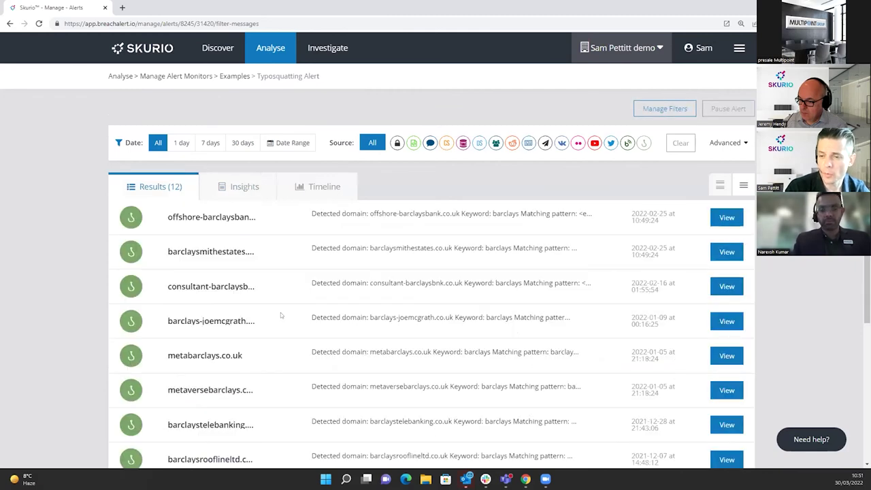
scroll(280, 312, down, 2)
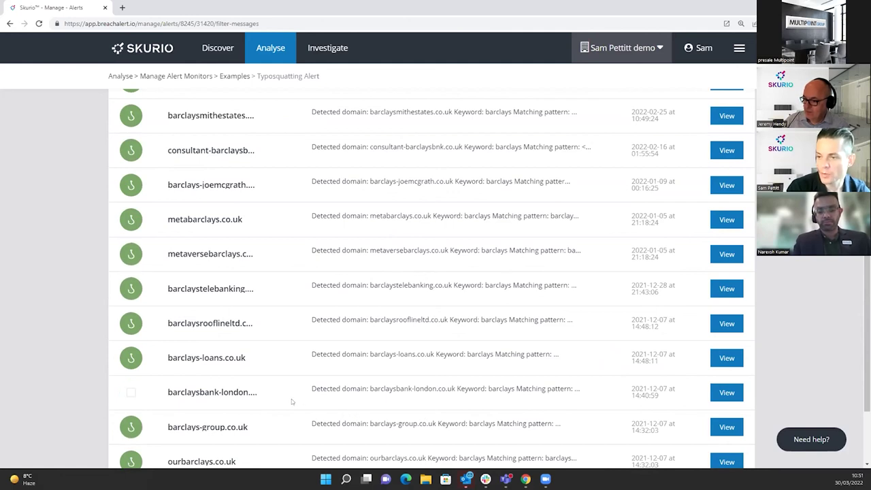
scroll(291, 402, down, 1)
drag(455, 343, 370, 344)
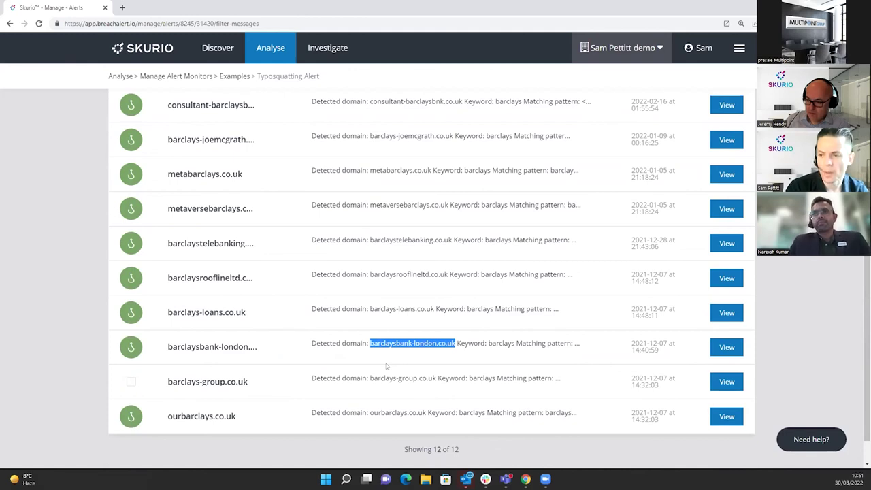
click(386, 359)
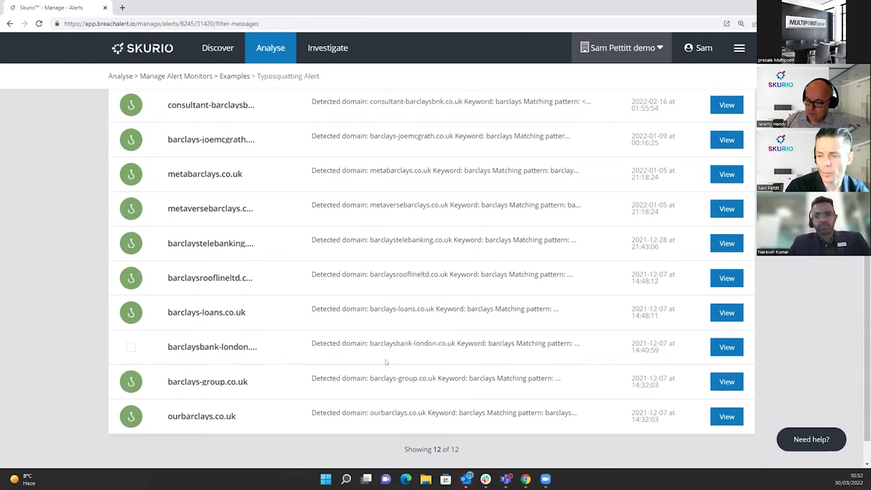
Save the barclaysbank-london.co.uk result into the General folder and view General's saved messages.
click(725, 349)
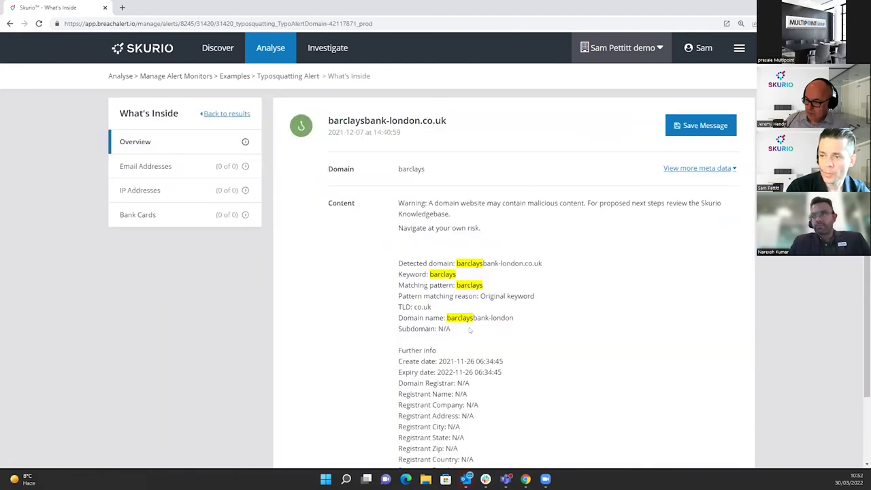
click(706, 127)
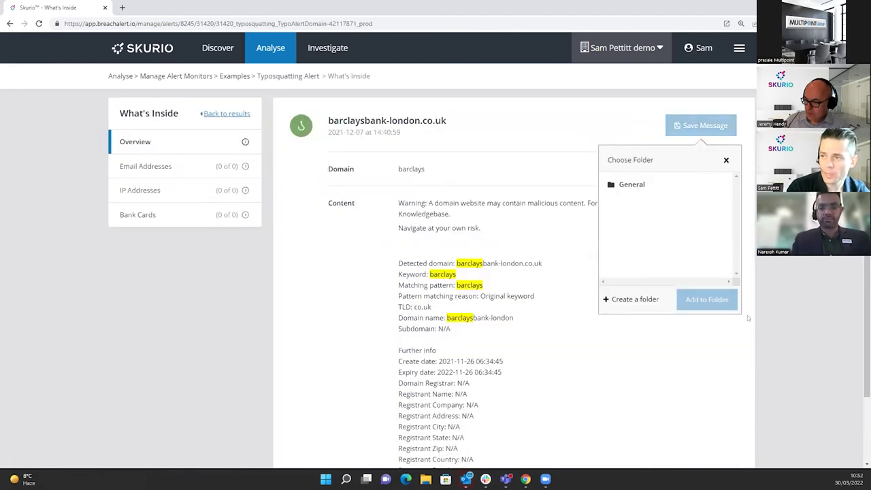
click(645, 183)
click(720, 304)
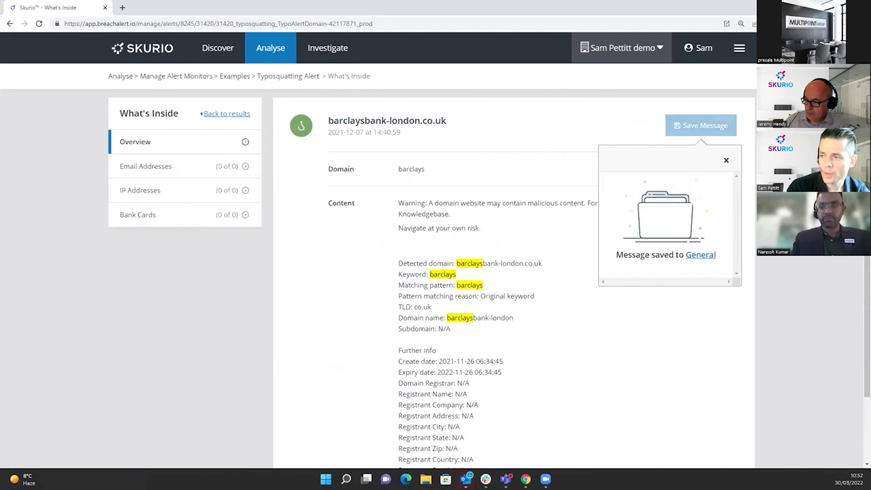
click(701, 254)
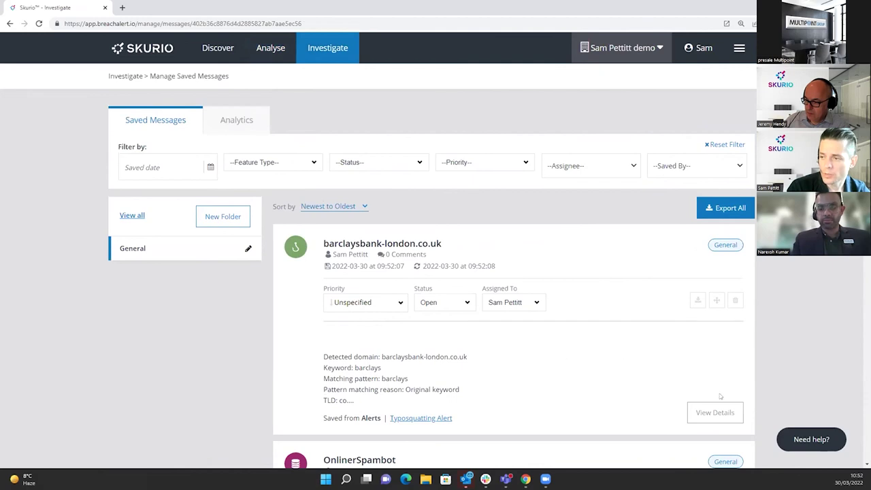
Open the saved message's details, start a Phishing/Fraud takedown request, then cancel it.
click(716, 413)
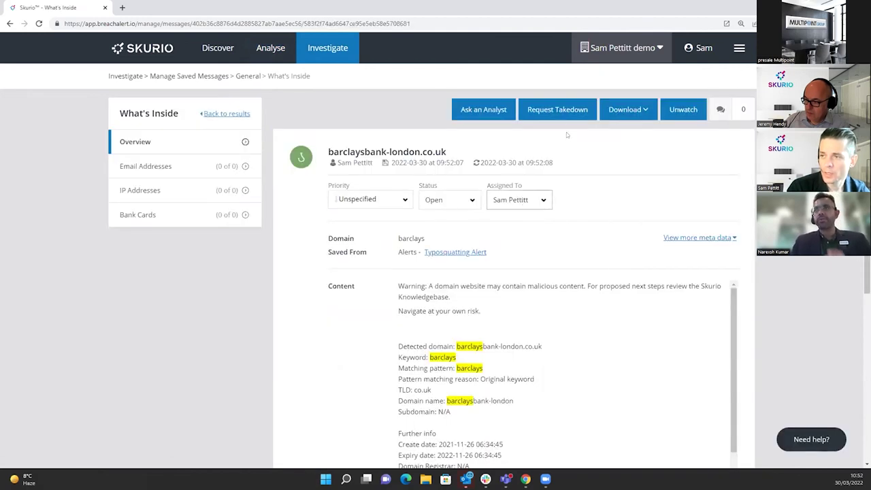
click(561, 110)
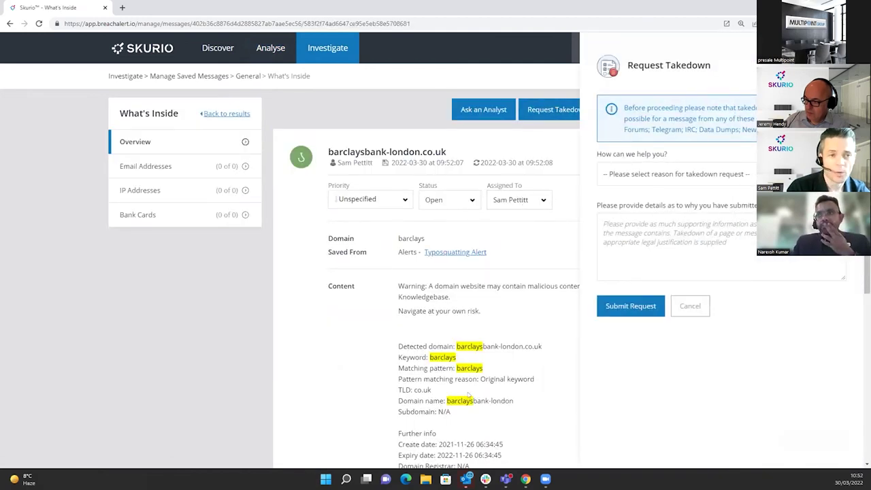
click(649, 177)
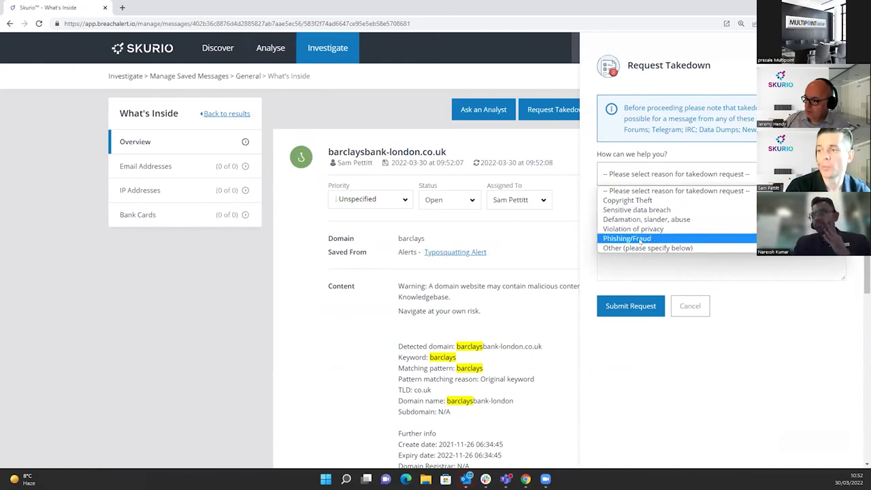
click(640, 238)
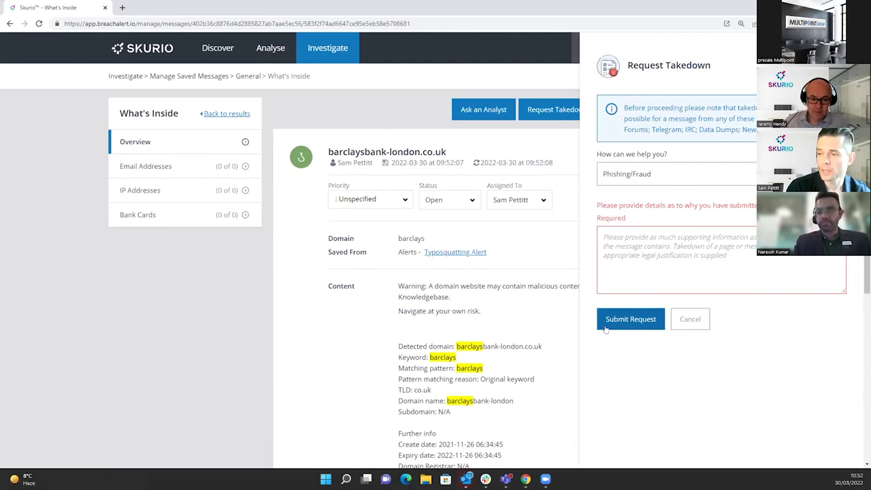
click(681, 319)
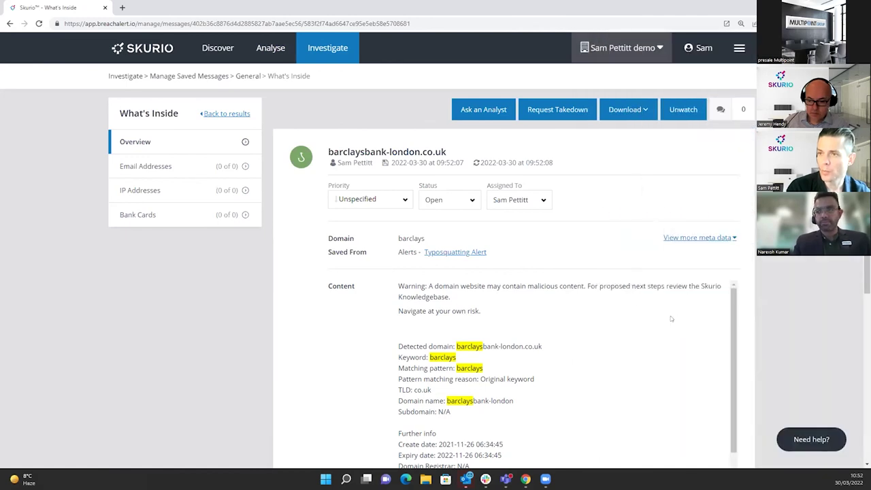